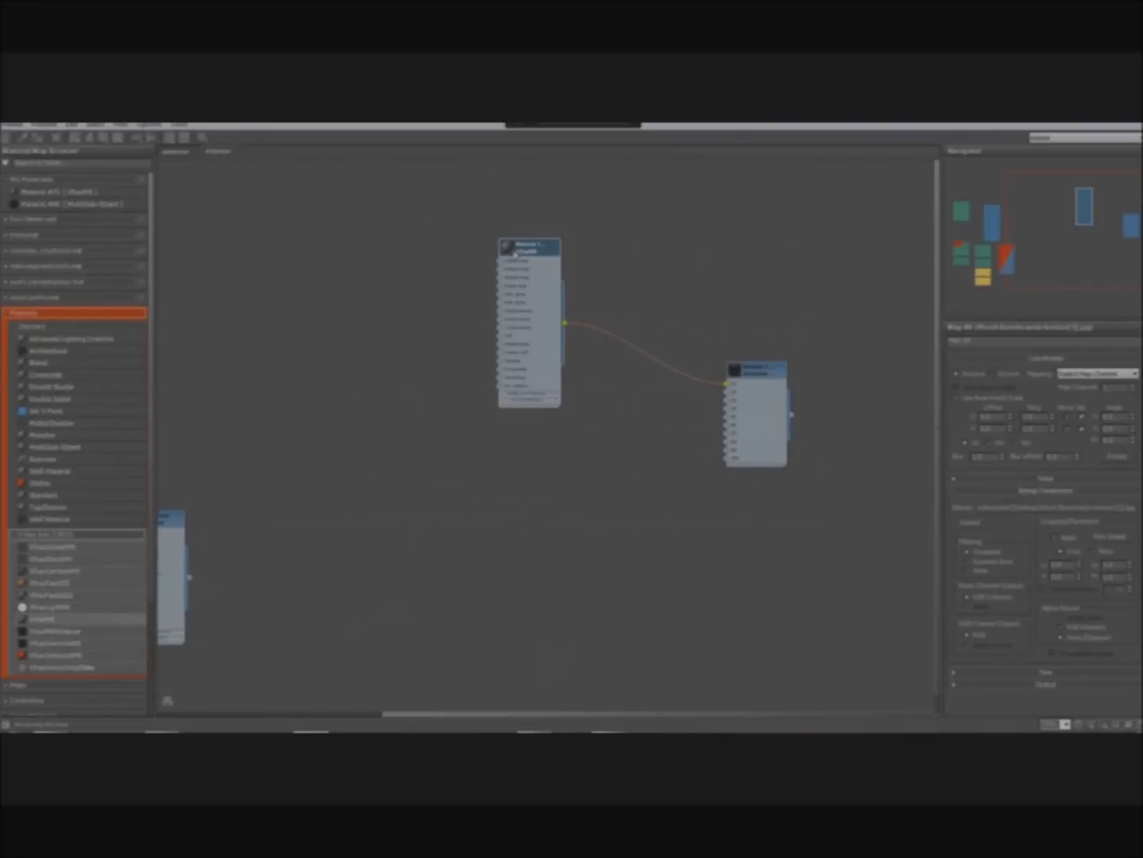
- Clone the VRayMtl node below the original and wire the copy into Multi/Sub-Object slot 2
mouse_move(515, 251)
shift+mouse_down()
mouse_move(521, 483)
mouse_move(514, 468)
shift+mouse_up()
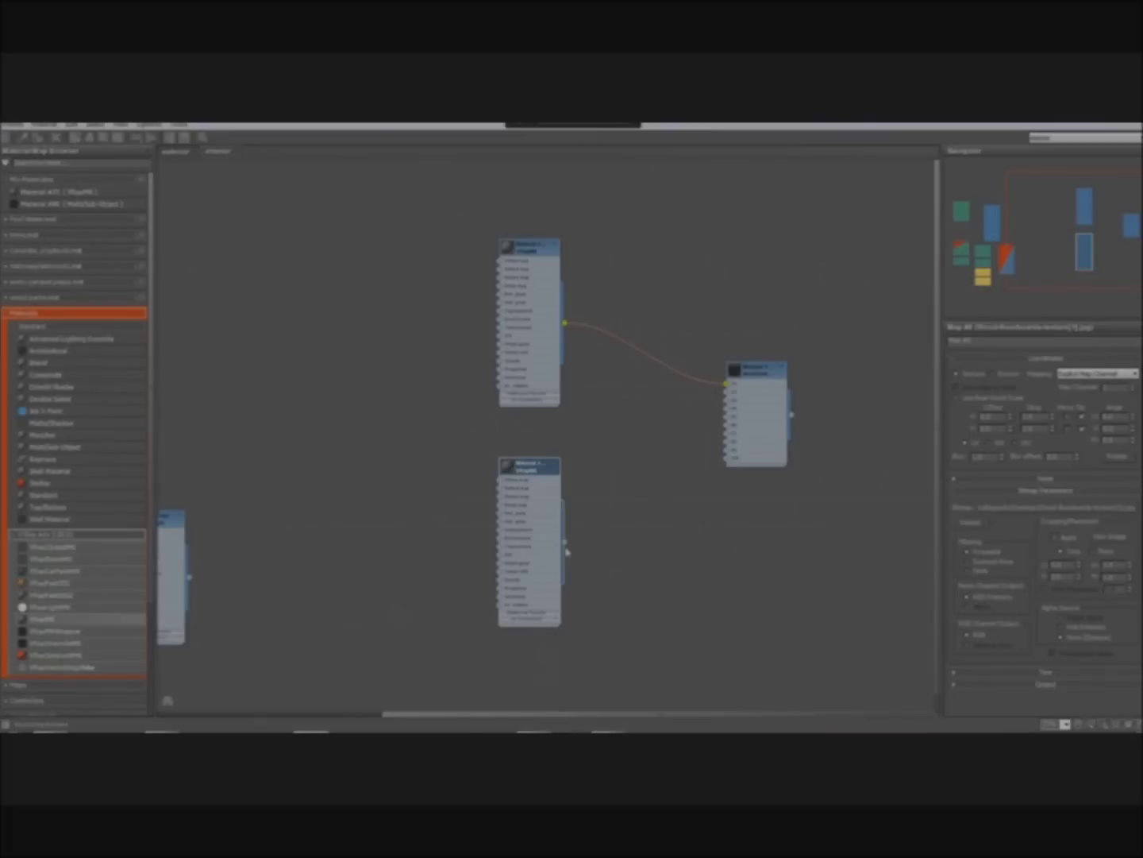
mouse_move(564, 542)
mouse_down()
mouse_move(653, 479)
mouse_move(724, 395)
mouse_up()
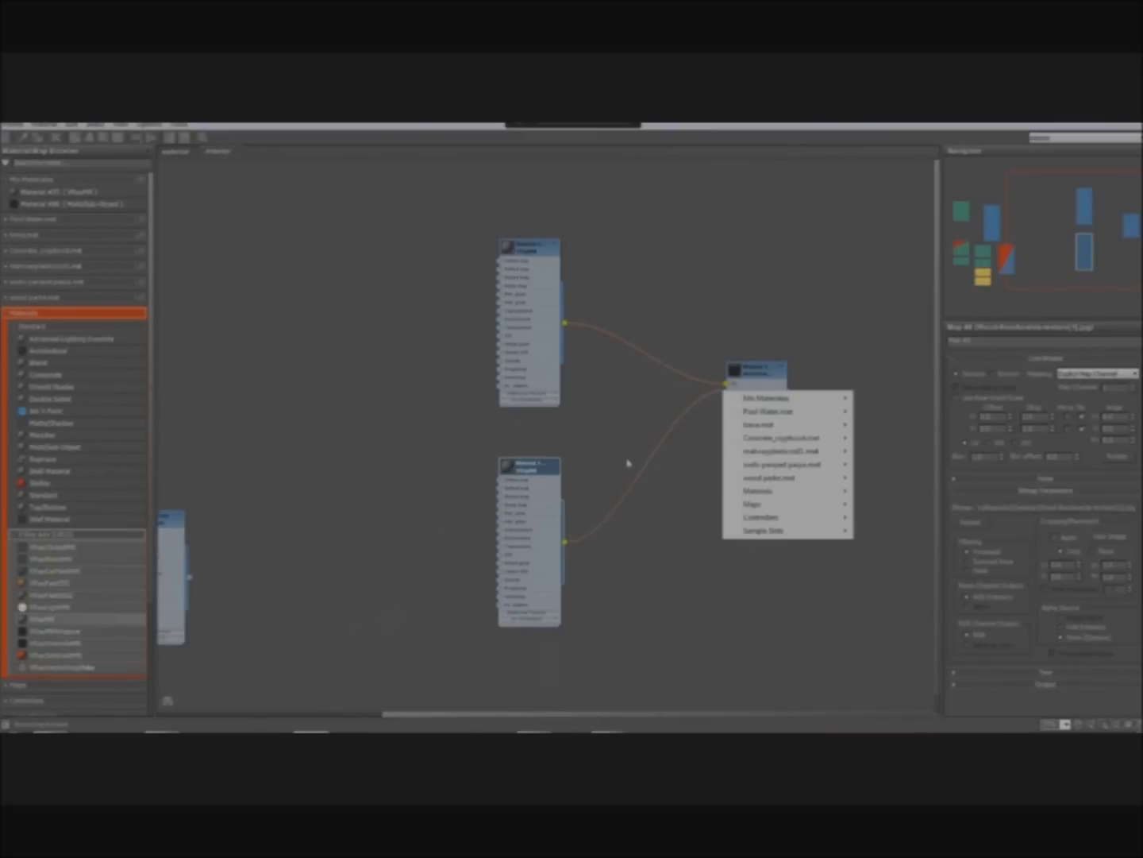
click(712, 426)
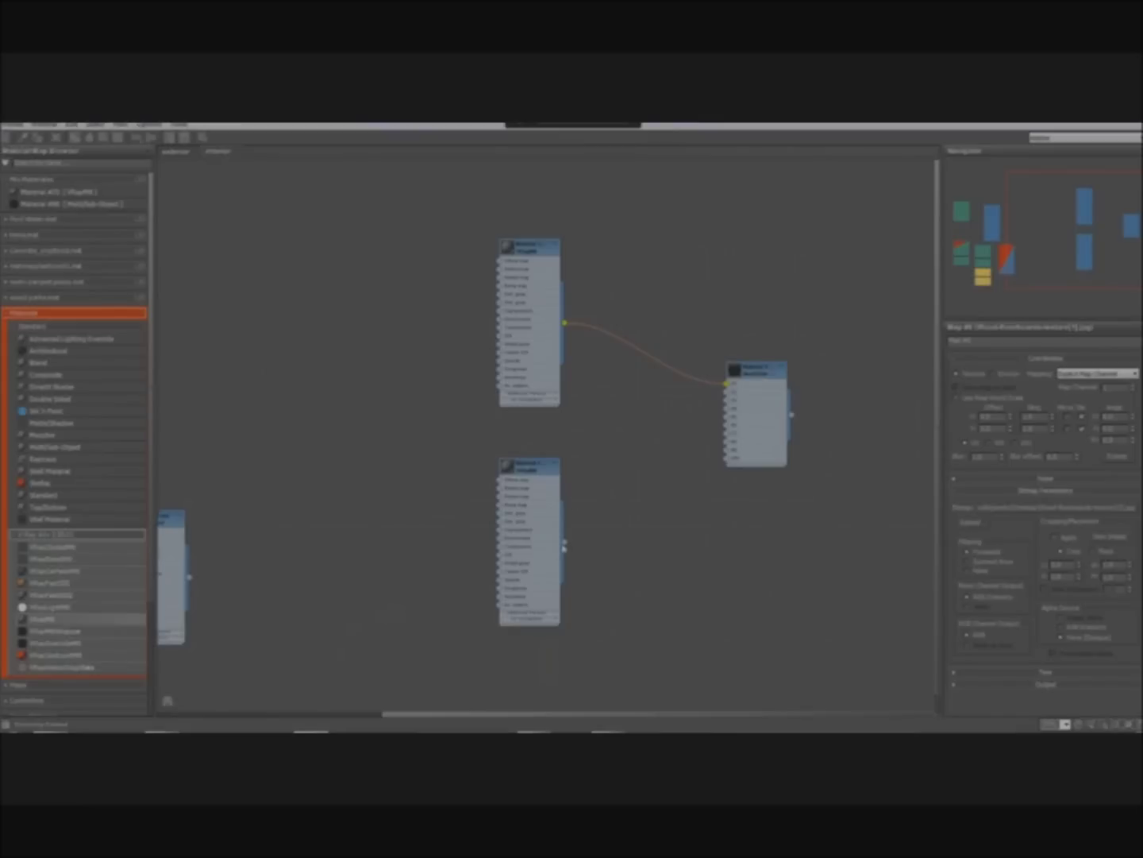
drag(564, 547, 725, 394)
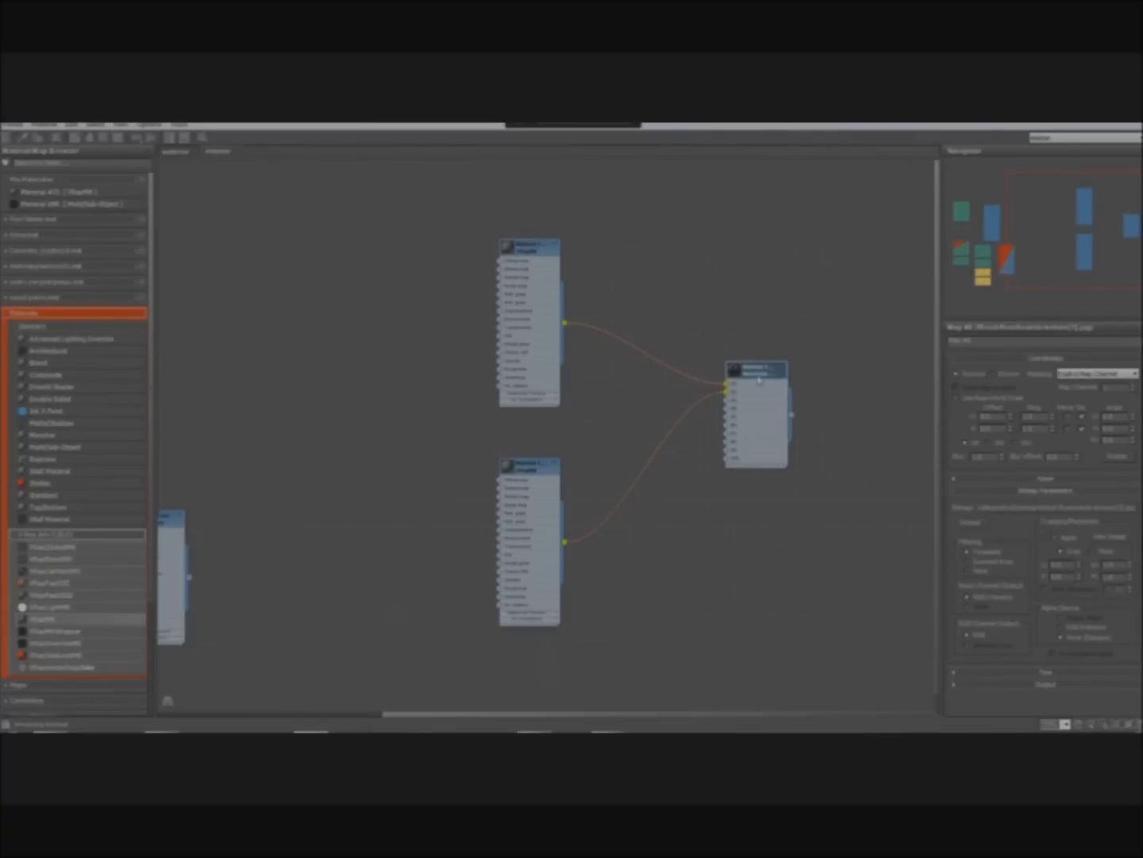
drag(736, 370, 753, 379)
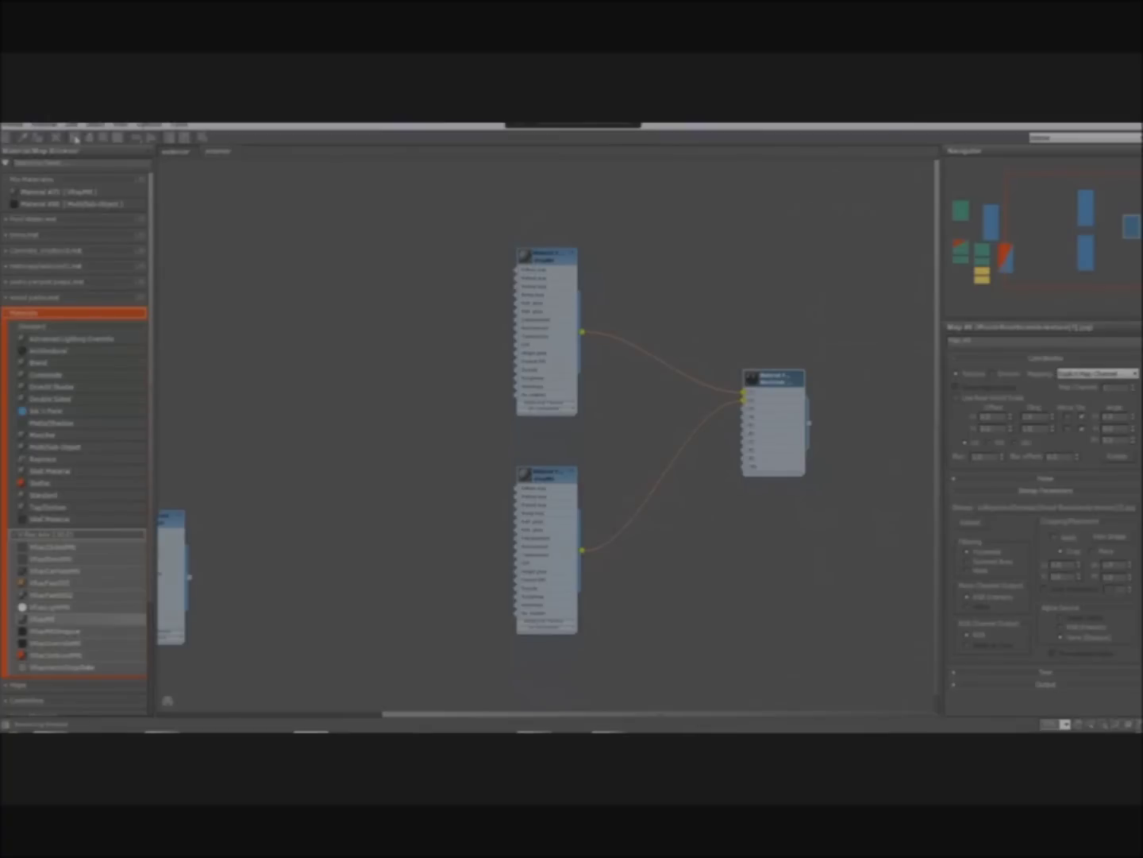
middle_drag(781, 374, 577, 364)
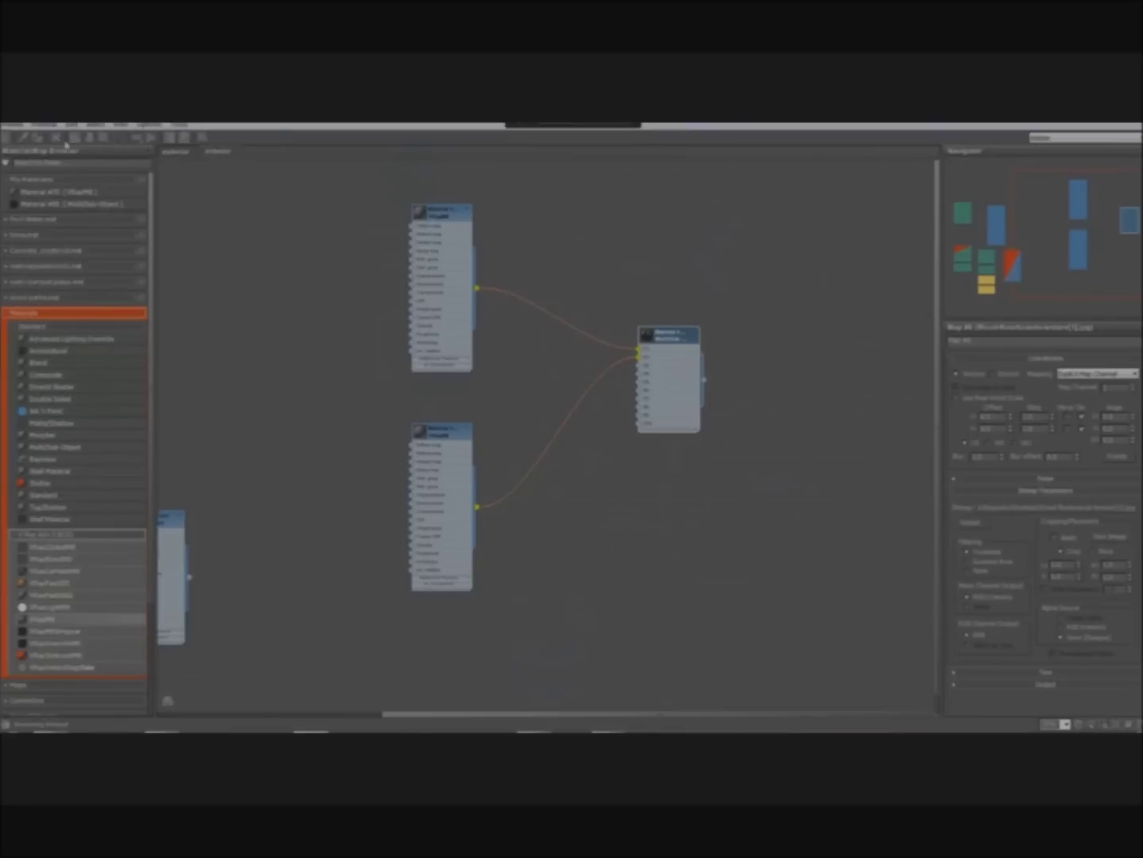
- Reposition the Multi/Sub-Object node just right of the two VRayMtl nodes and expand its preview
mouse_move(683, 333)
mouse_down()
mouse_move(651, 347)
mouse_move(303, 365)
mouse_up()
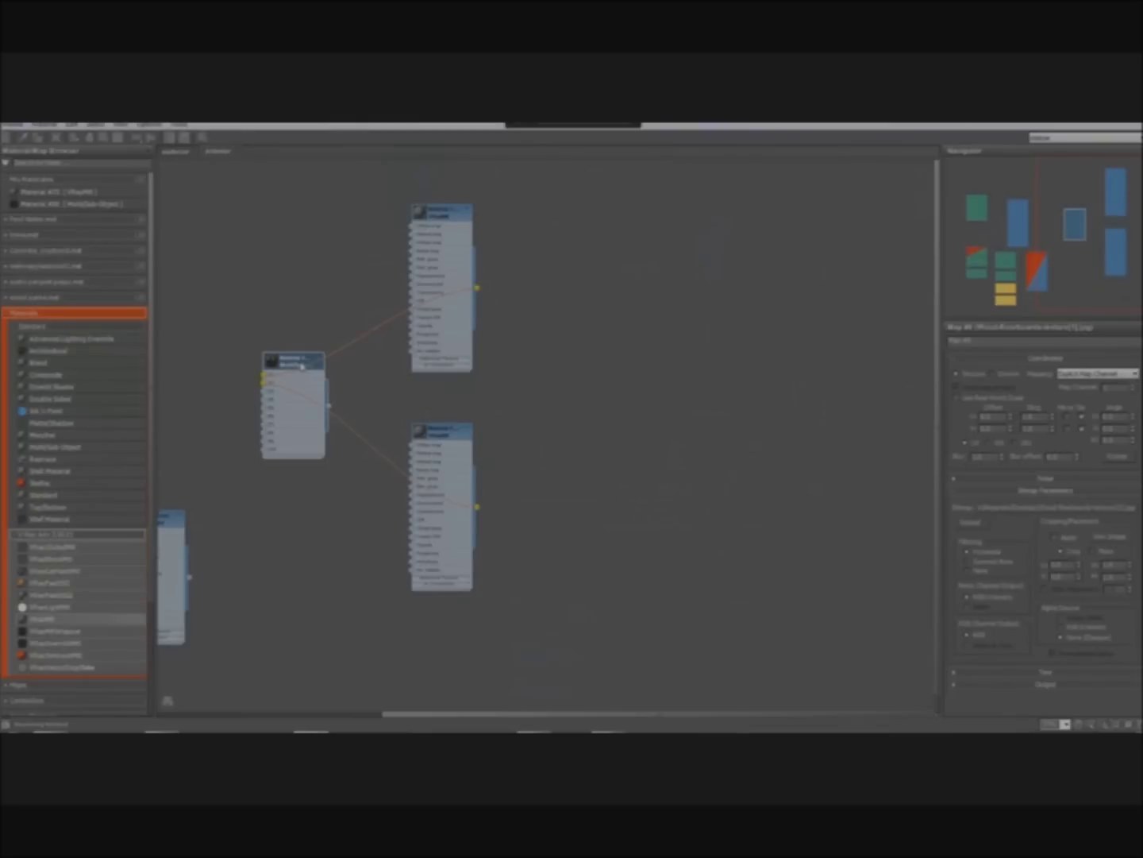
drag(302, 367, 659, 350)
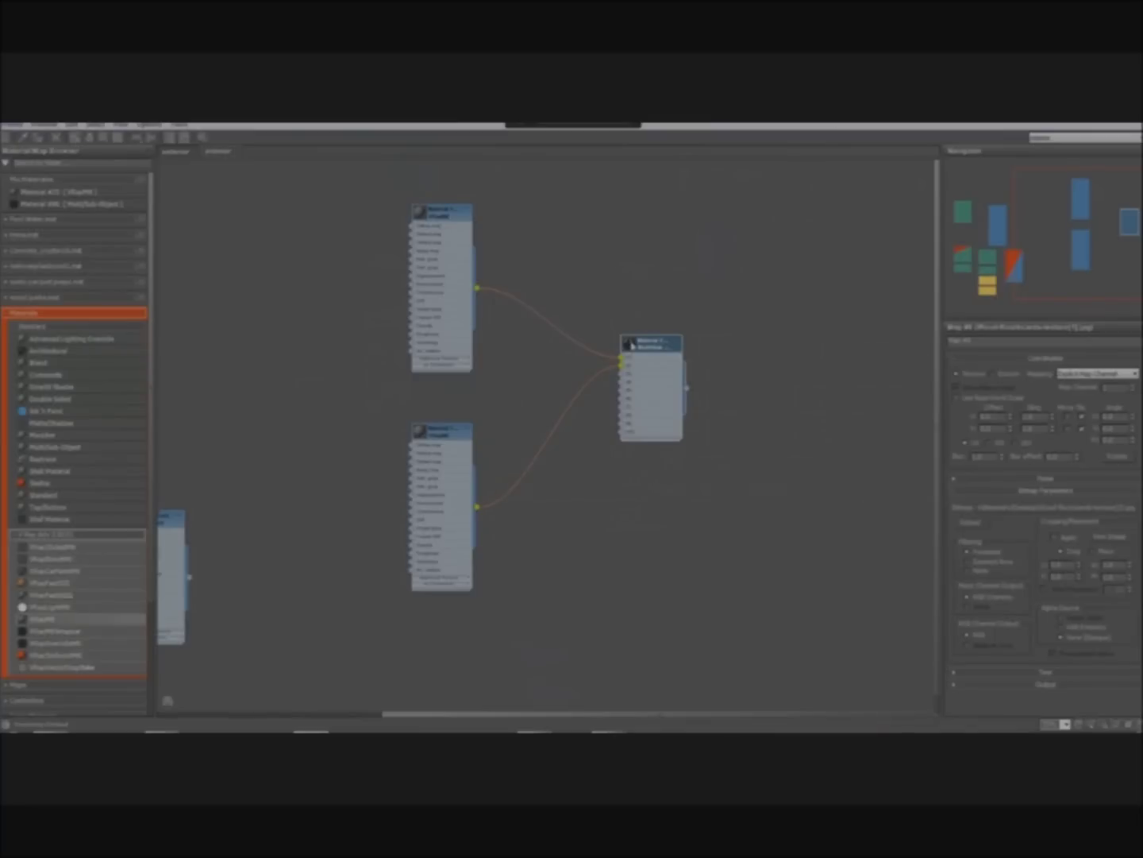
double_click(632, 344)
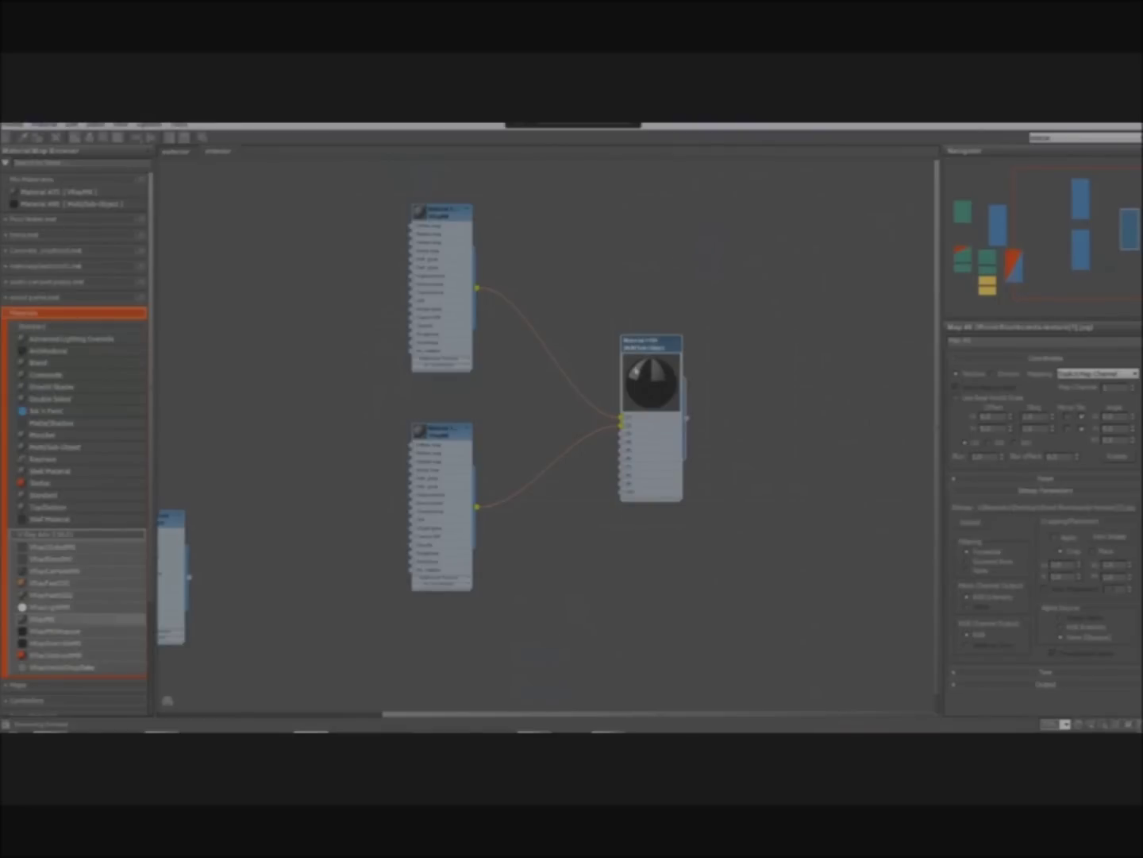
- Zoom in on Material #109's preview sphere and bring up its options menu
scroll(654, 400, up, 2)
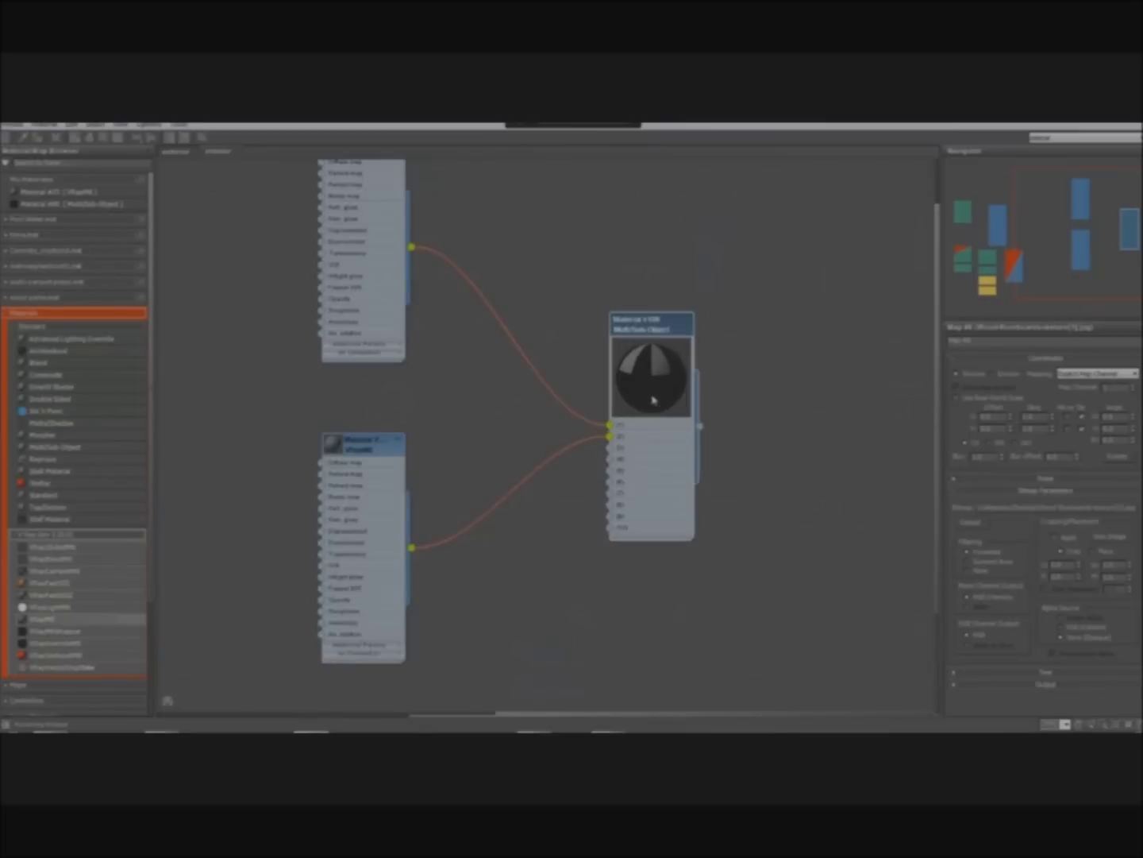
scroll(654, 401, up, 1)
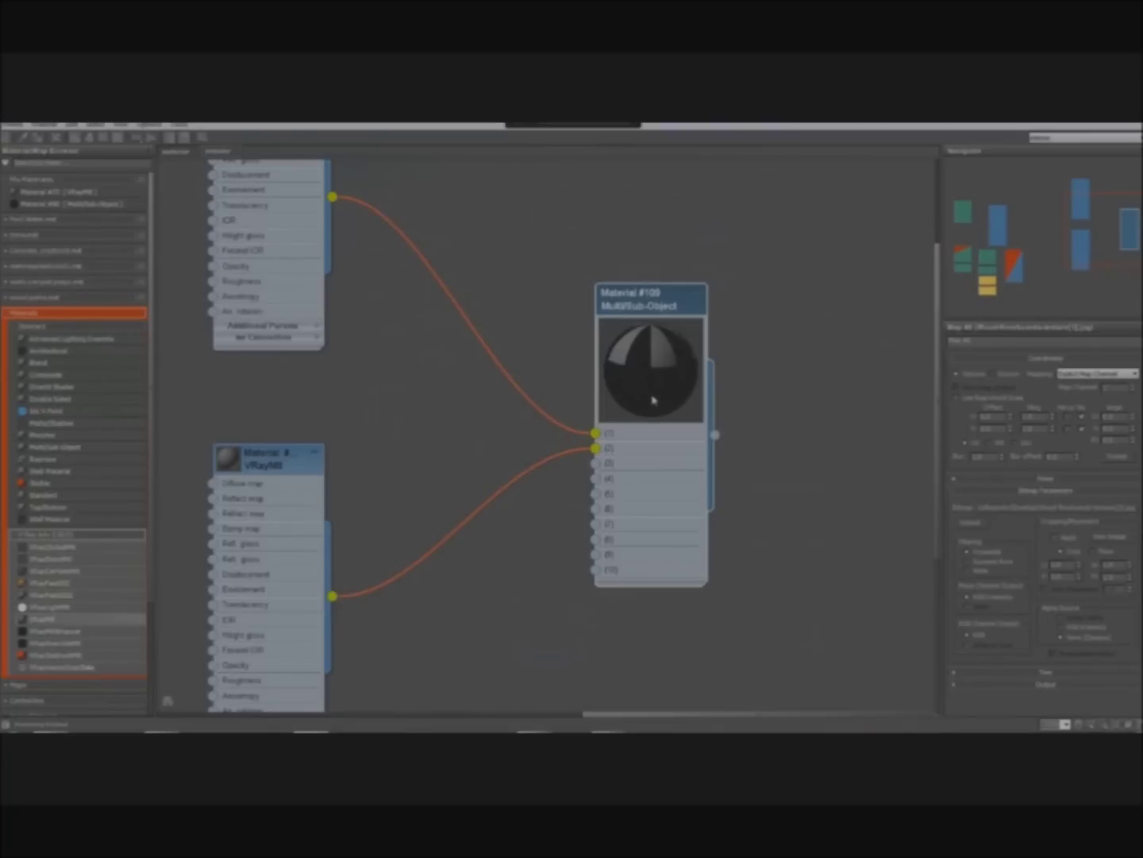
right_click(653, 399)
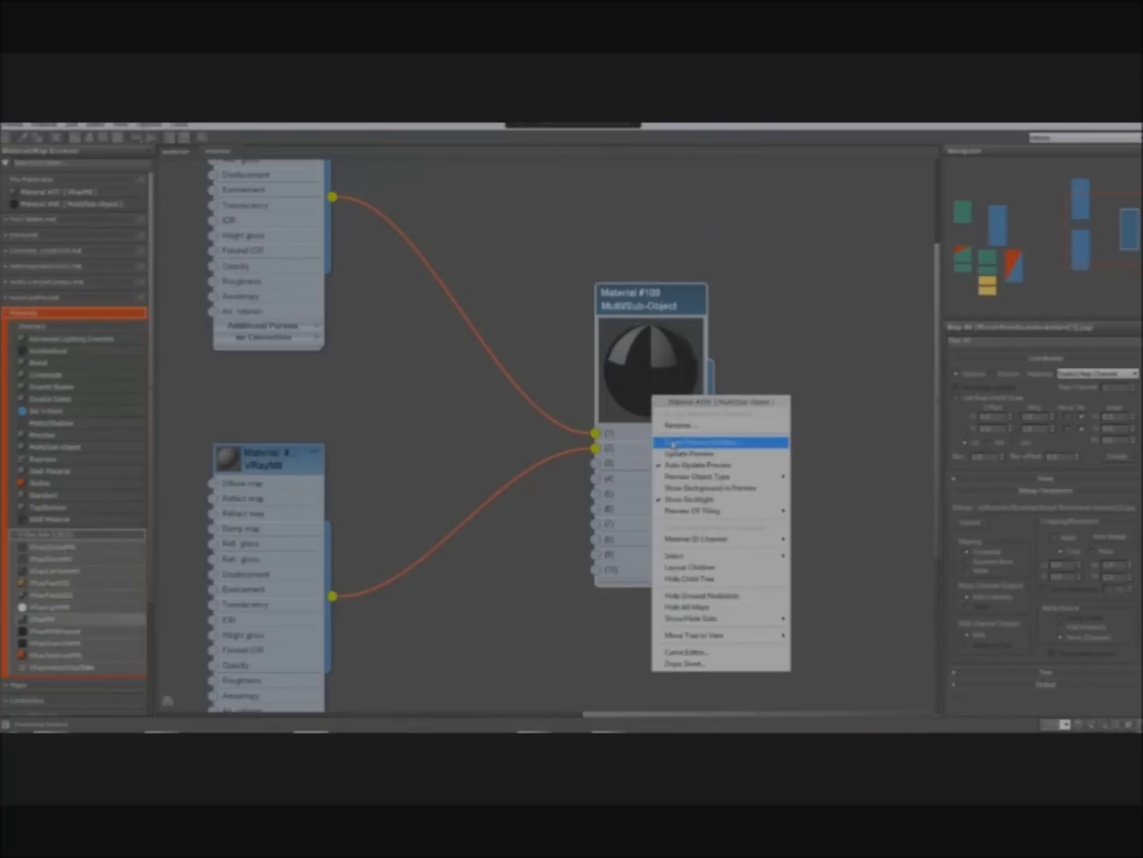
- Open an enlarged separate preview window for Material #109, confirming the Instance/Copy prompt
click(669, 443)
drag(670, 443, 262, 270)
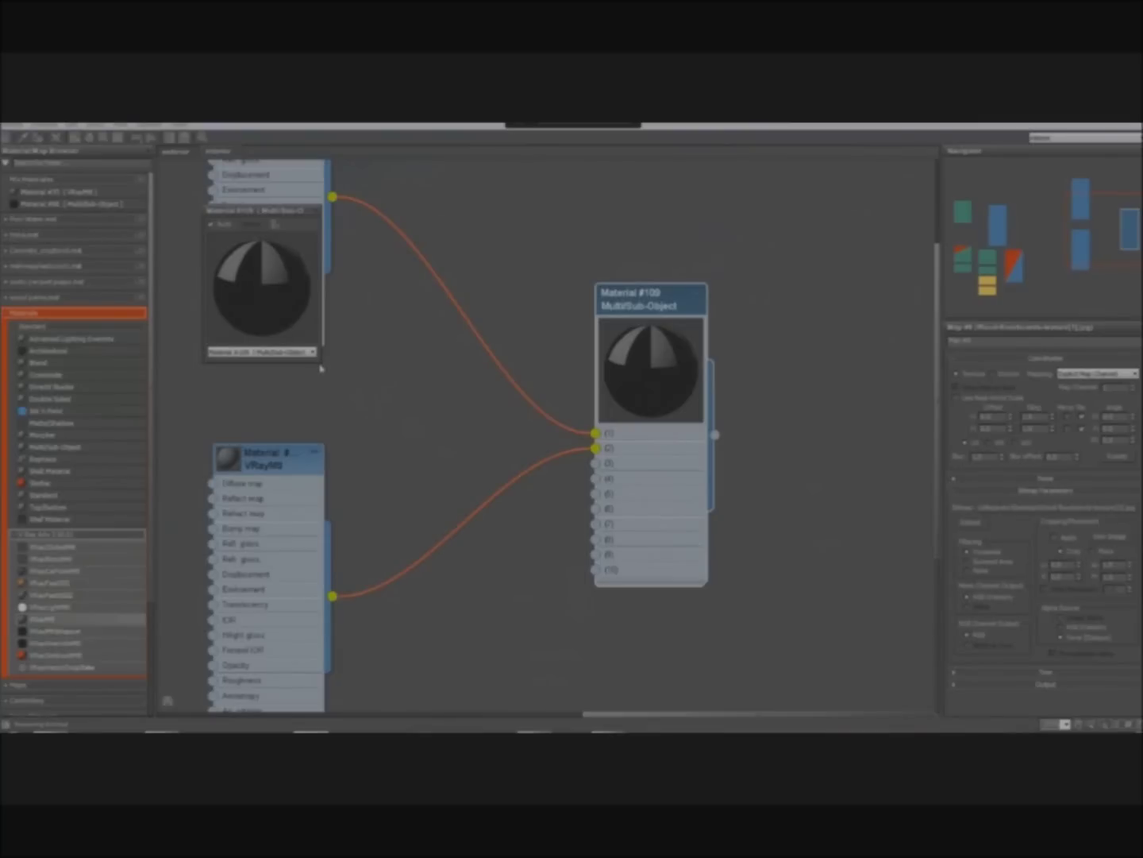
drag(321, 367, 555, 455)
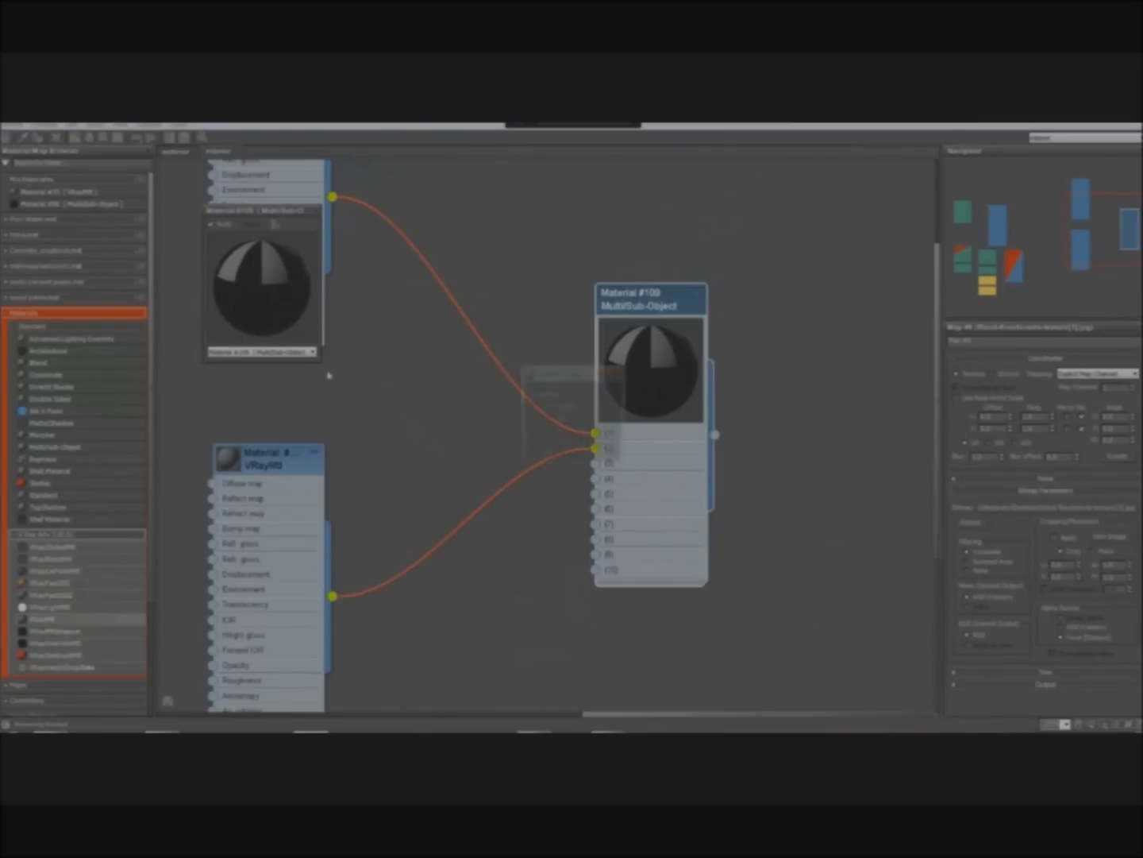
click(553, 455)
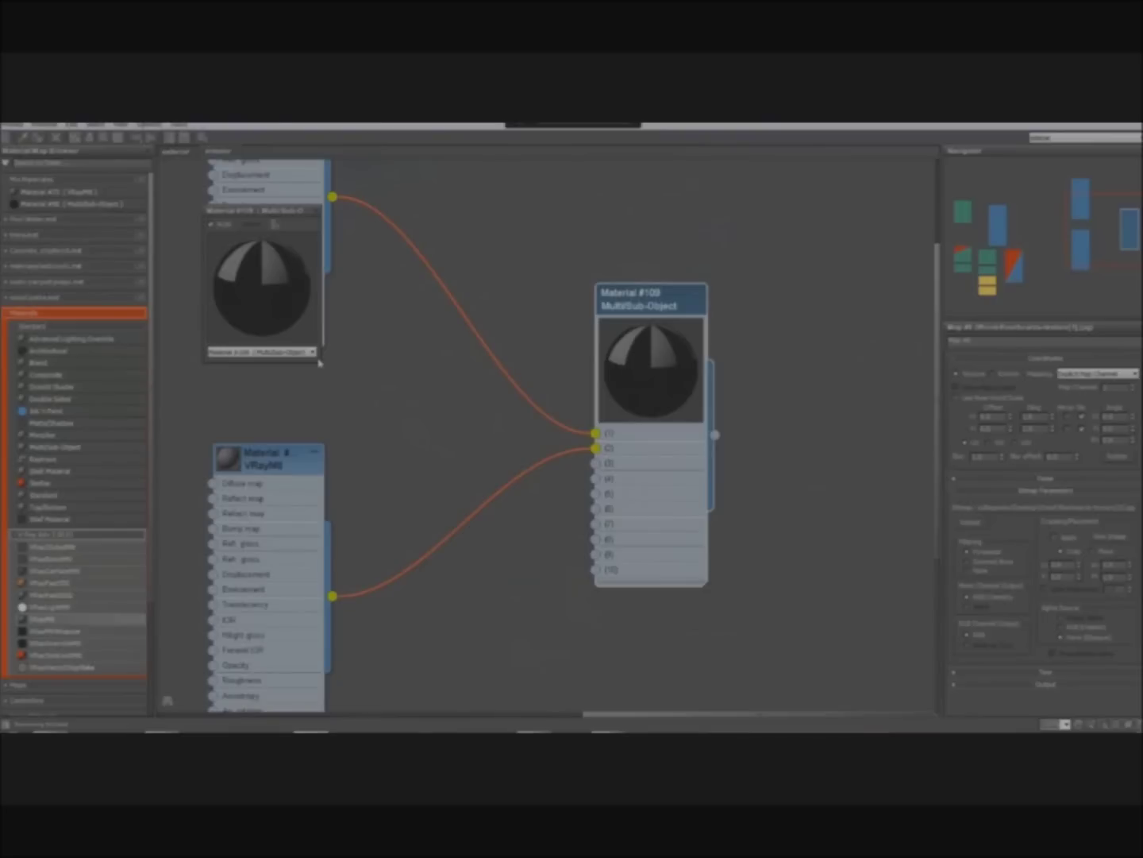
drag(323, 366, 475, 515)
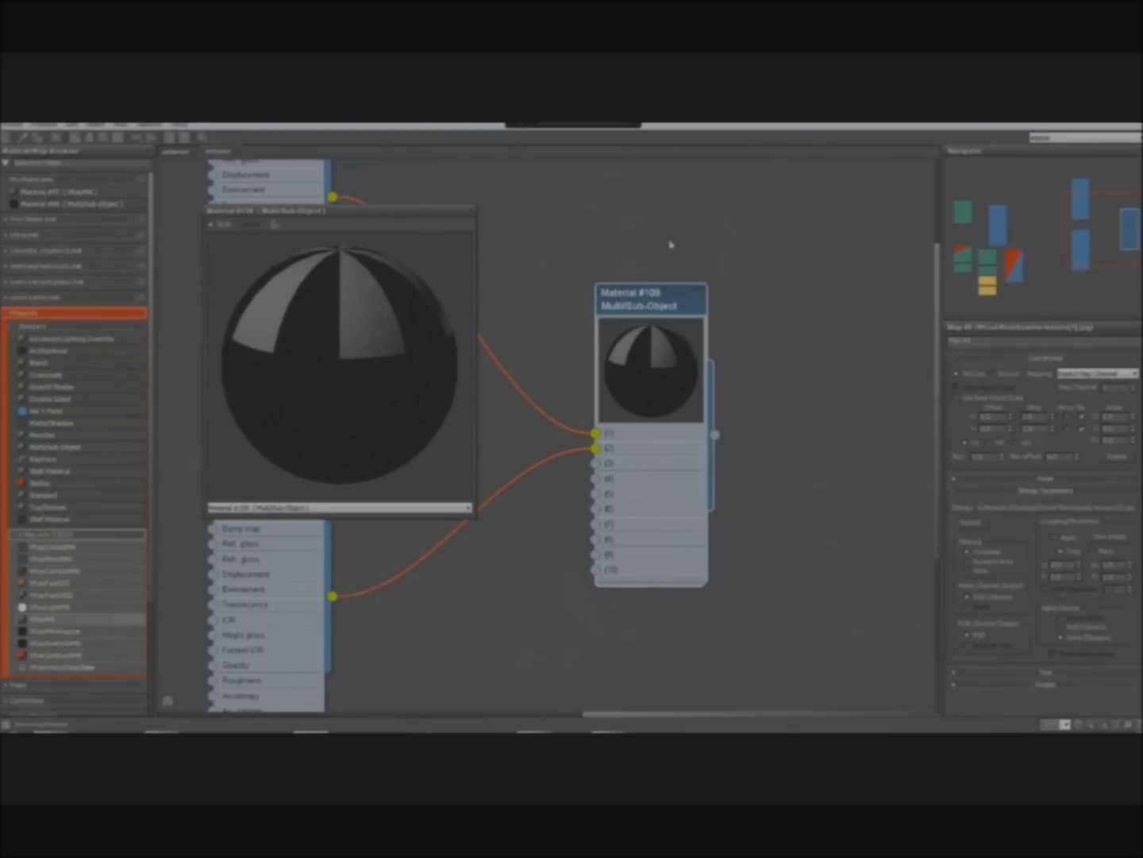
scroll(670, 244, down, 1)
- Zoom out and pan until the other material network with its texture maps shows
scroll(669, 244, down, 2)
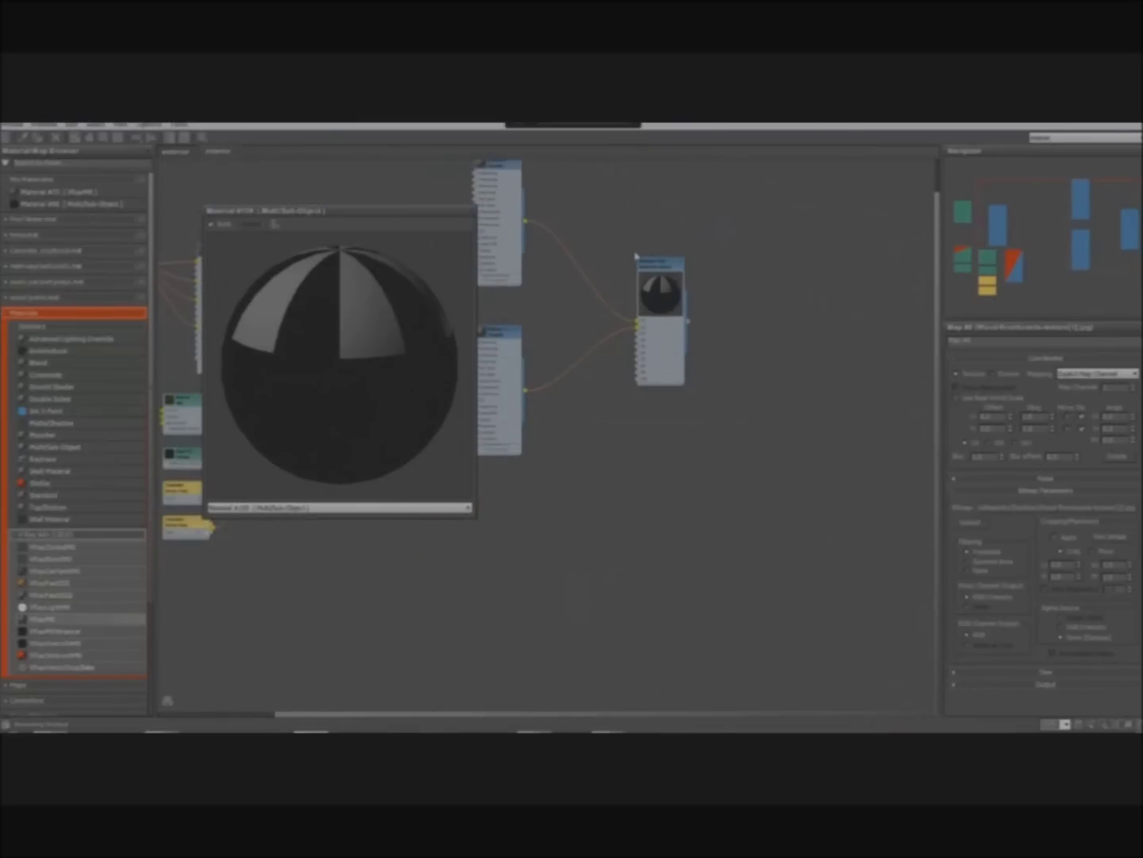
middle_drag(637, 260, 715, 356)
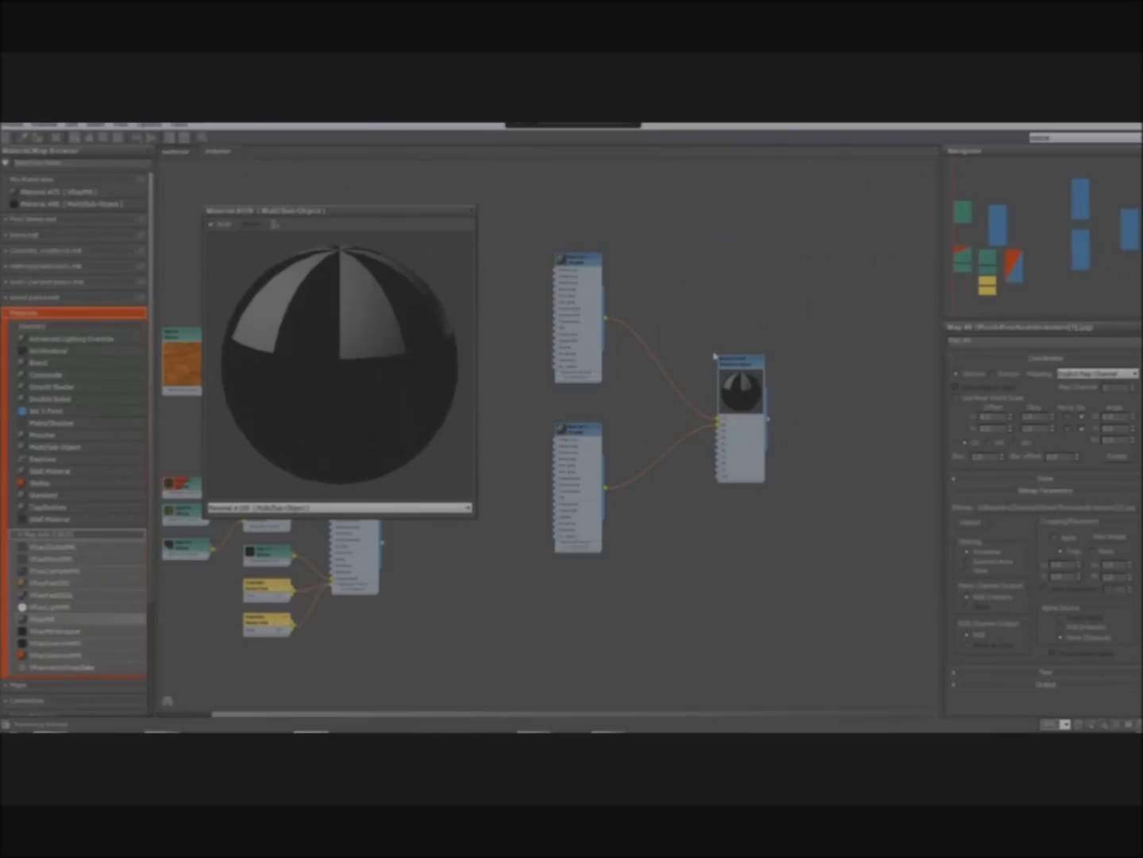
- Close the floating Material #109 preview and recentre the node graph on both networks
click(471, 211)
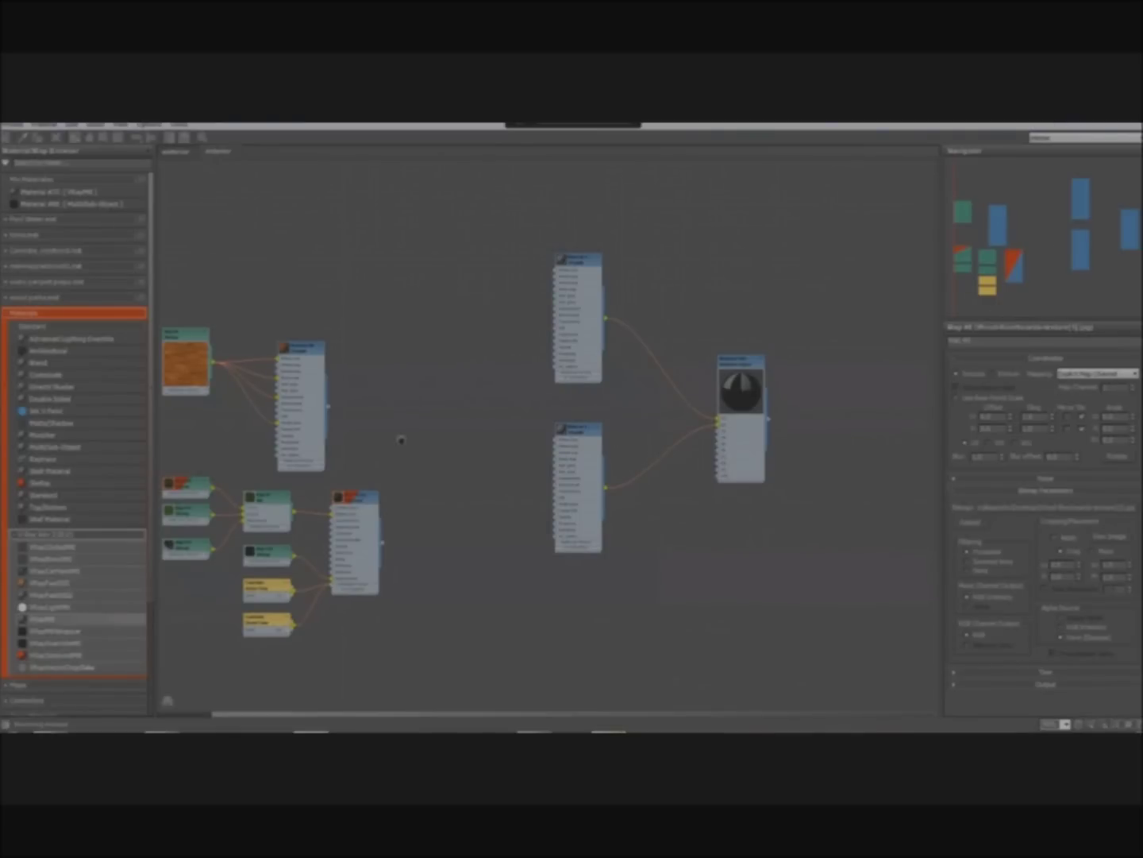
middle_drag(433, 411, 513, 359)
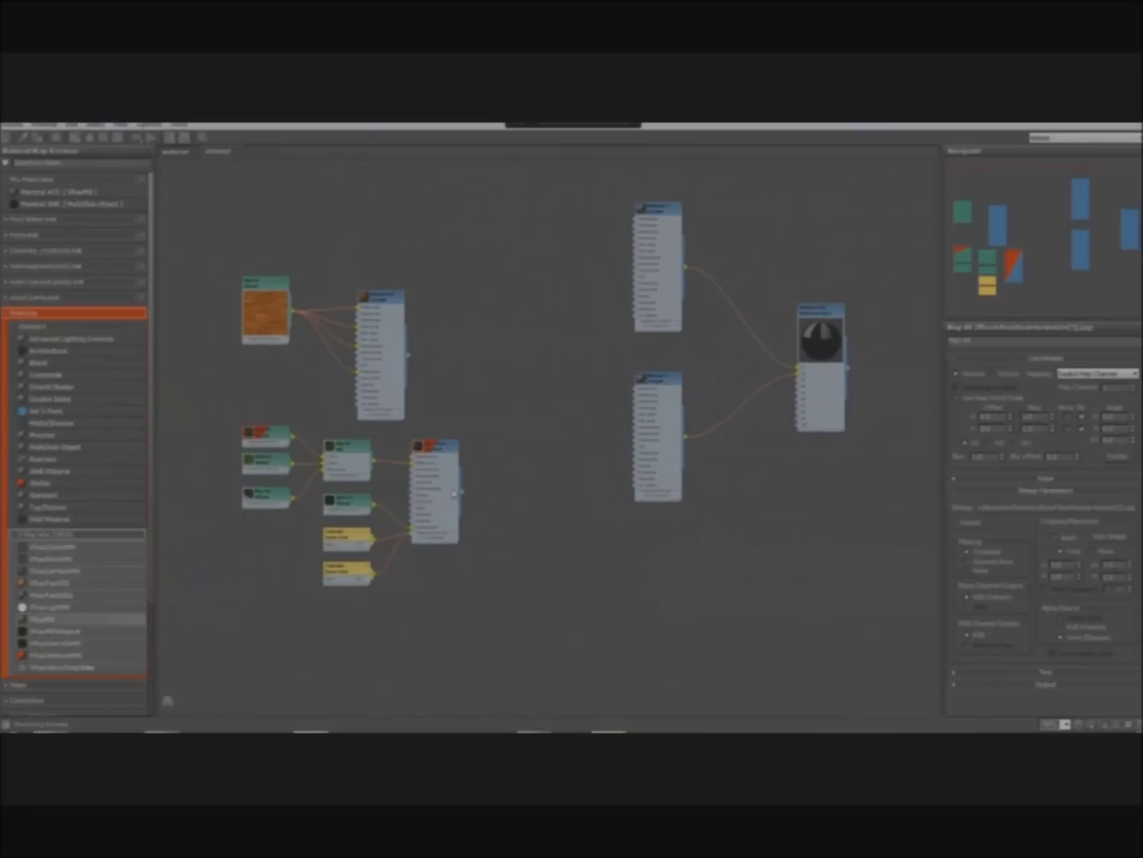
- Zoom in on the Standard material and its map and controller nodes
scroll(454, 493, up, 1)
scroll(454, 492, up, 3)
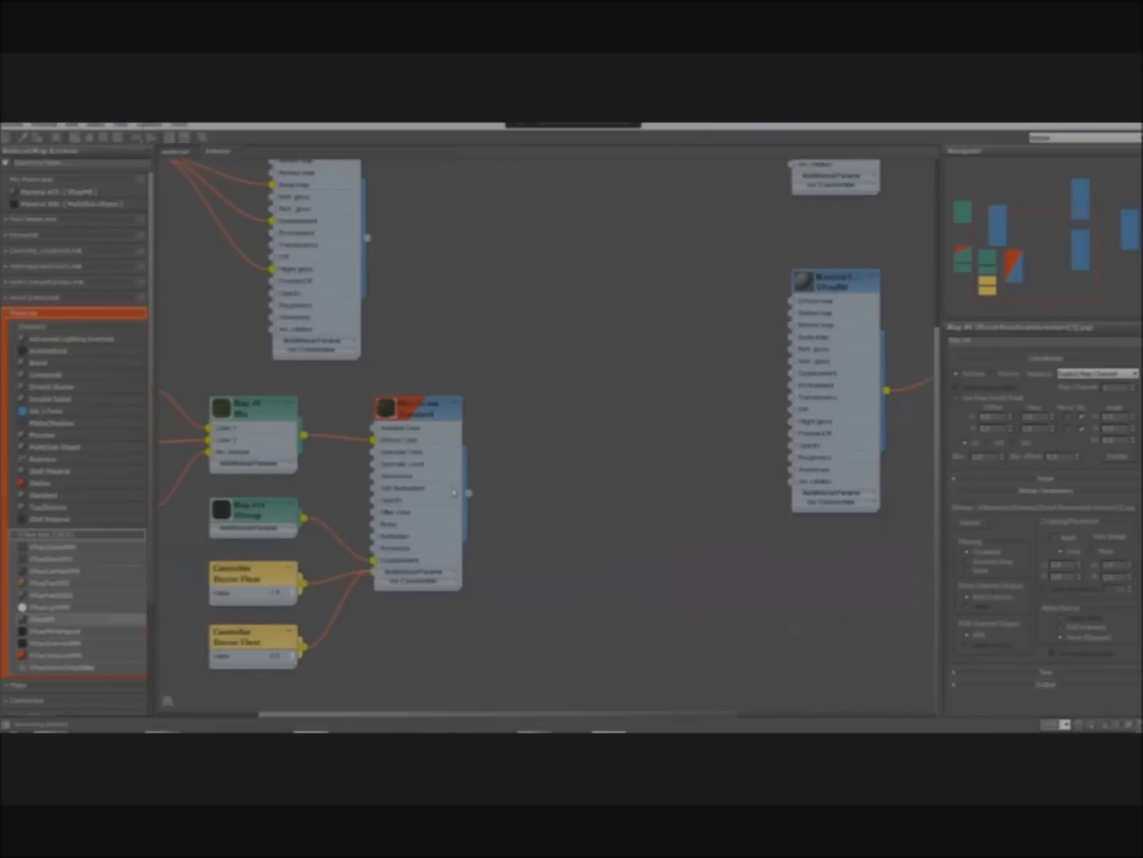
scroll(454, 492, up, 2)
scroll(454, 493, up, 1)
middle_drag(461, 428, 528, 410)
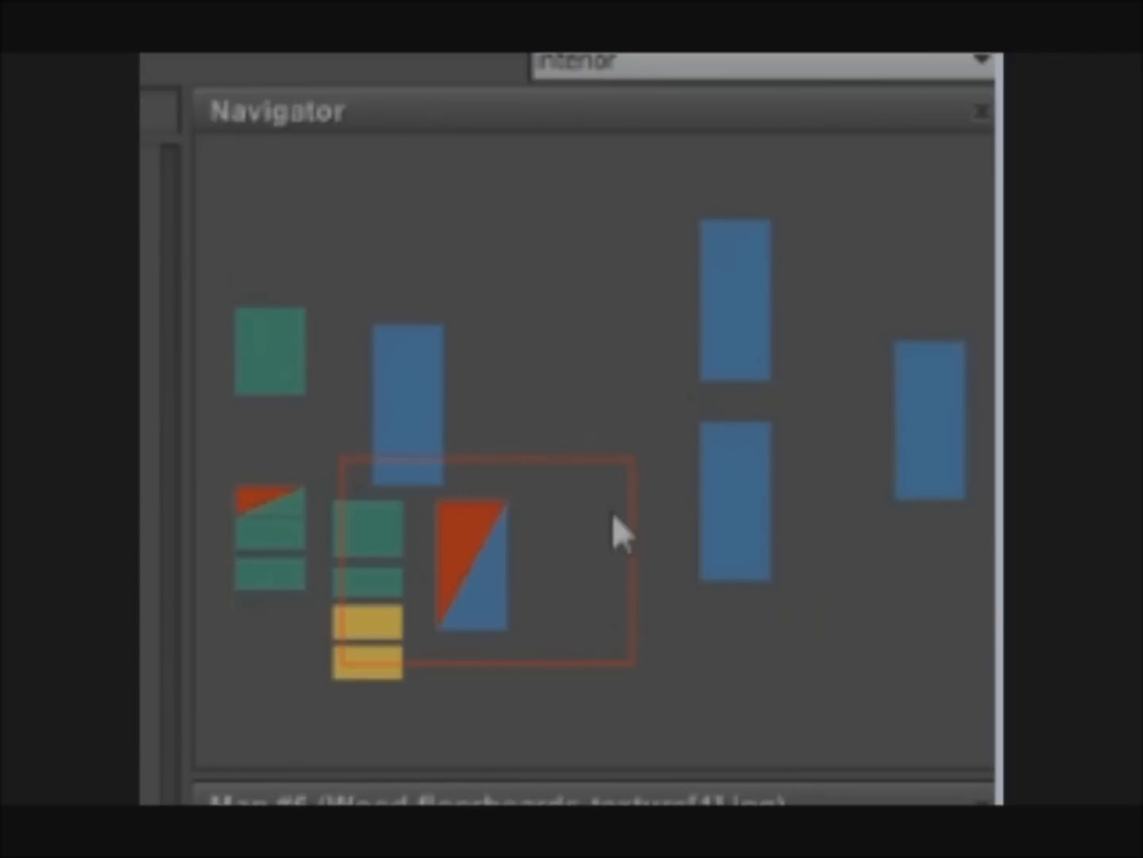
- Jump the view to the upper-right material node using the Navigator panel
click(740, 293)
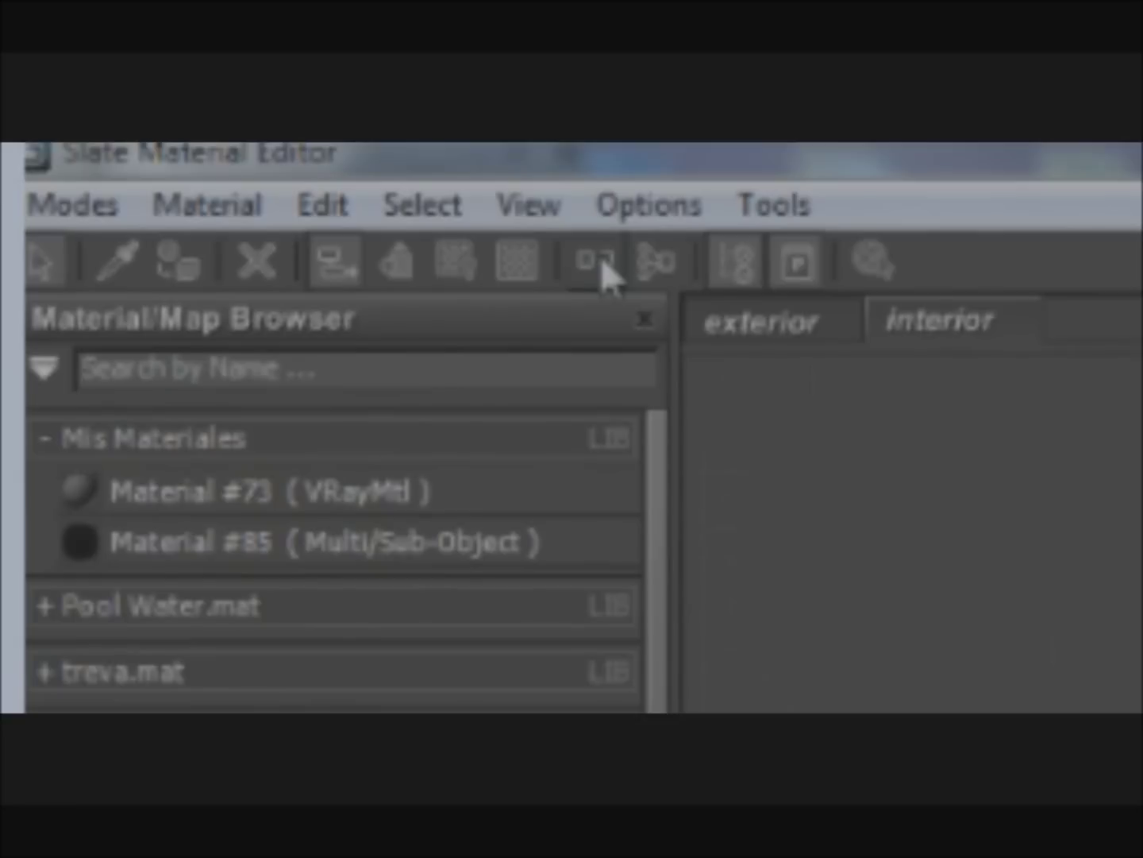
- Apply Layout All to arrange every material and map node left-to-right
click(602, 272)
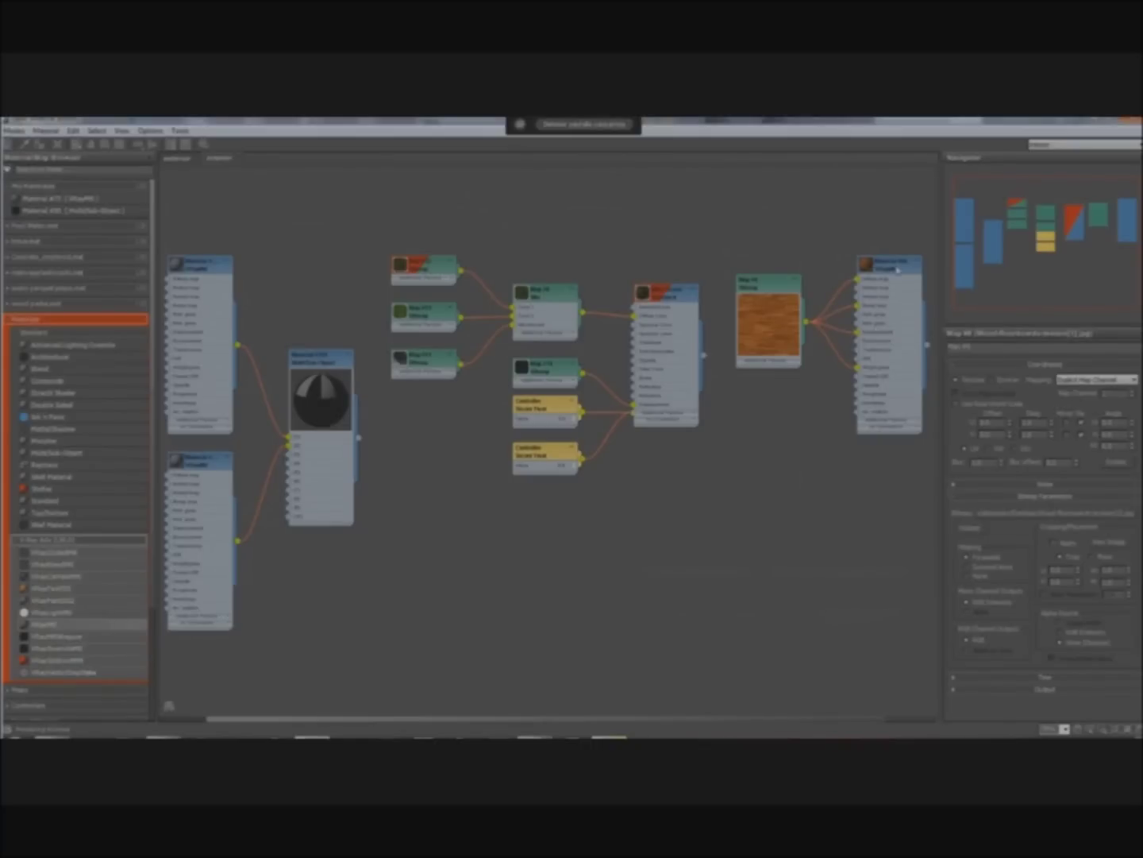
- Show the wood-textured VRayMtl's parameters and hide the wood bitmap node's large preview
click(898, 270)
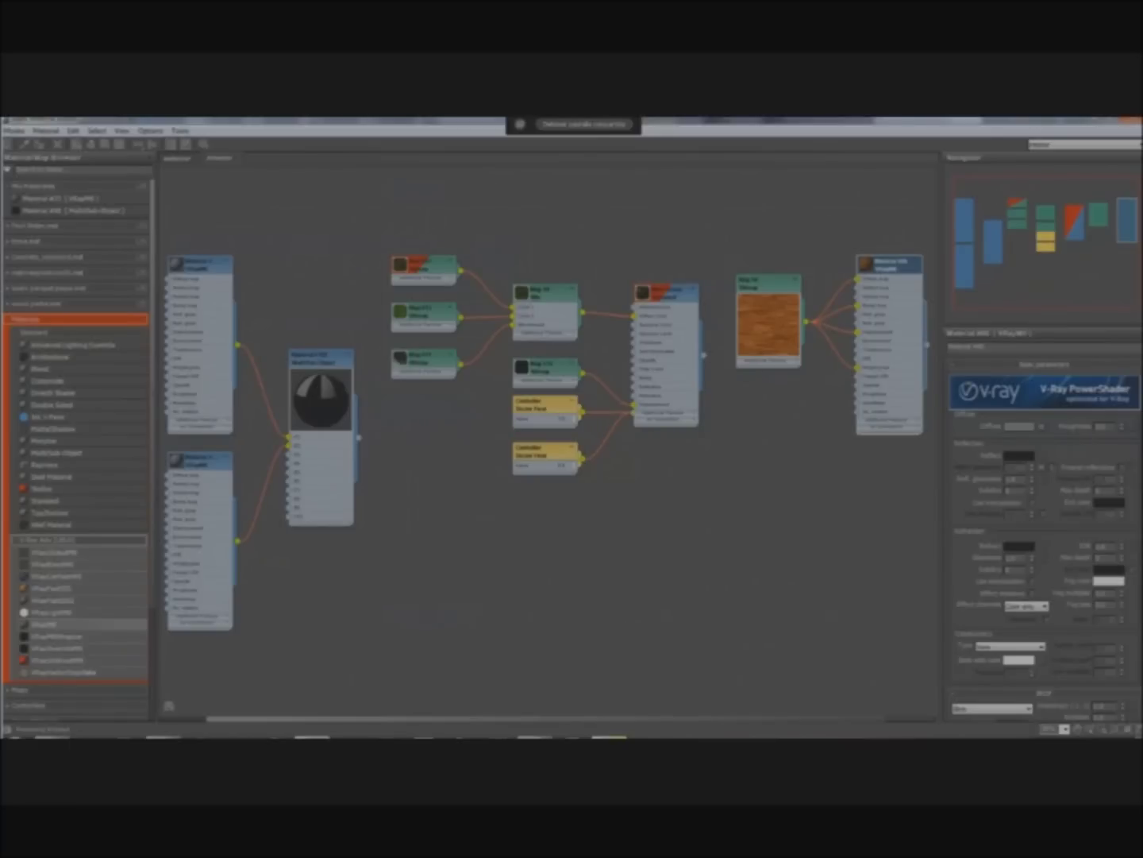
click(770, 332)
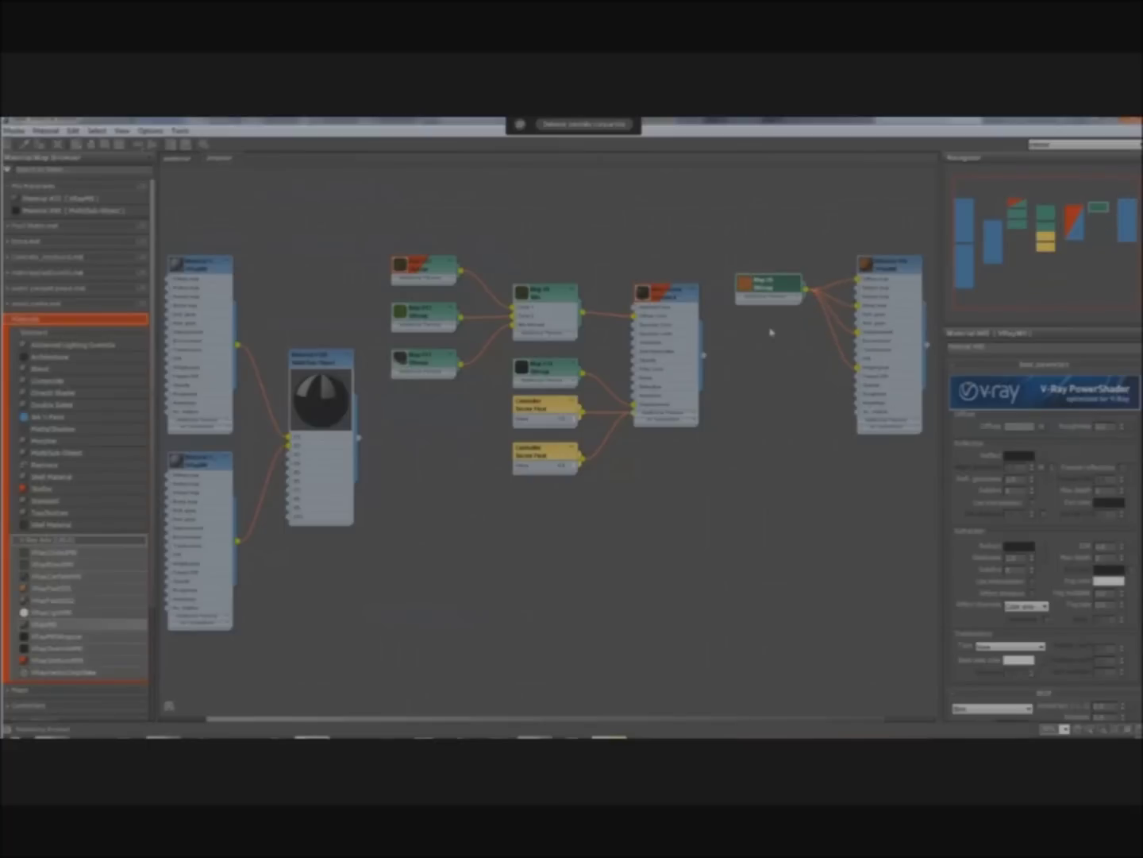
- Nudge the wood Bitmap node lower and collapse the Material #8 VRayMtl node to its title bar
drag(774, 288, 776, 305)
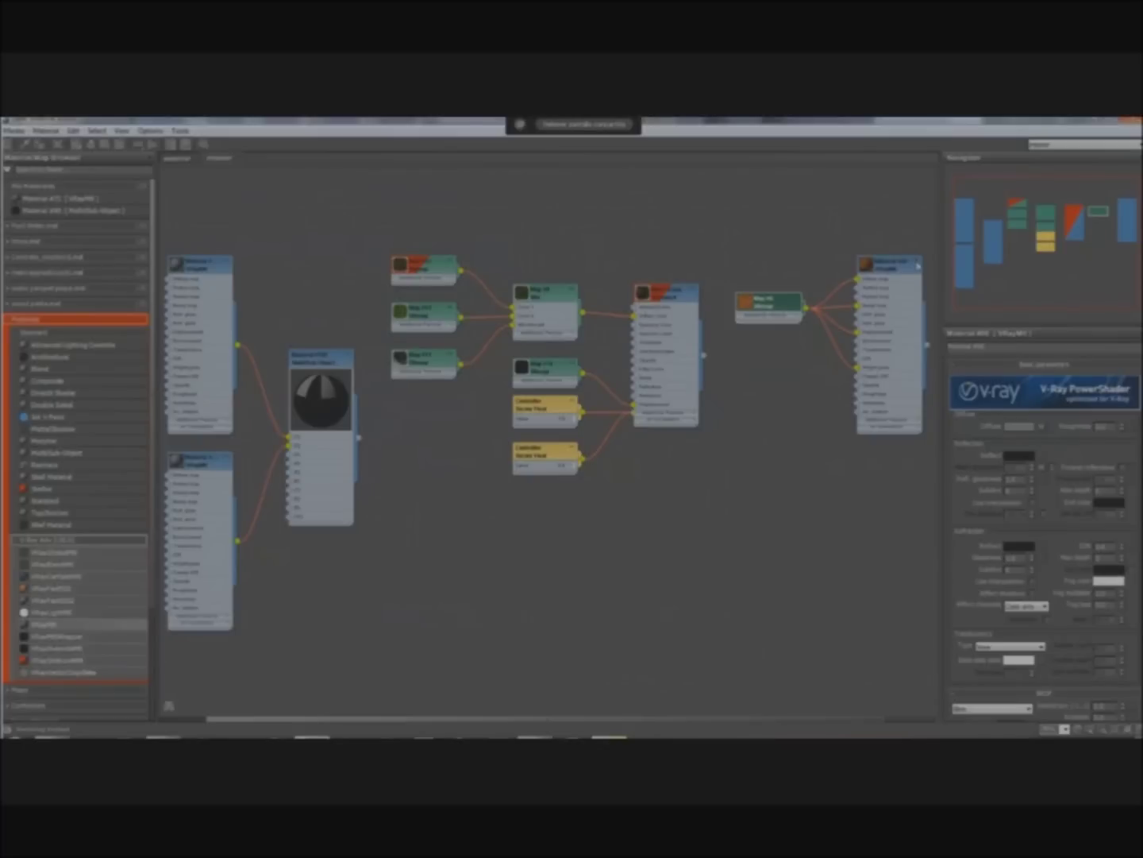
scroll(919, 266, up, 1)
scroll(921, 269, up, 4)
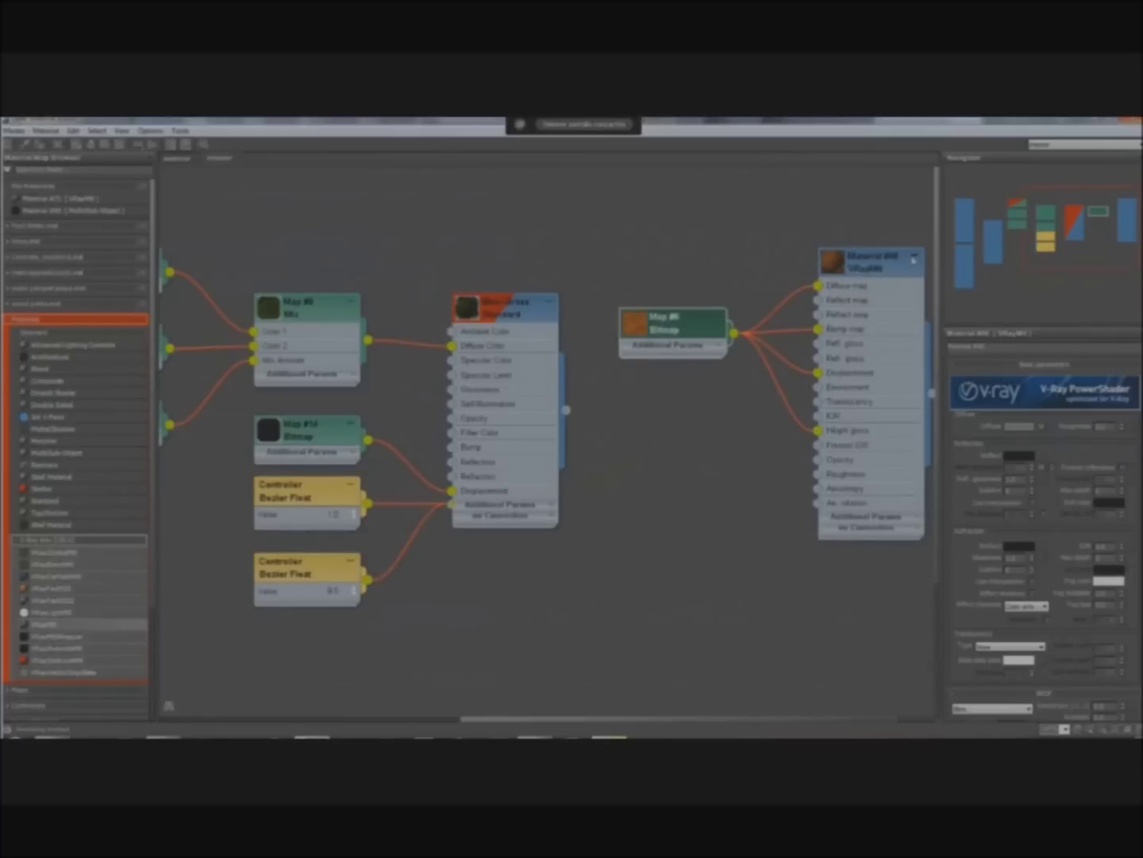
click(915, 258)
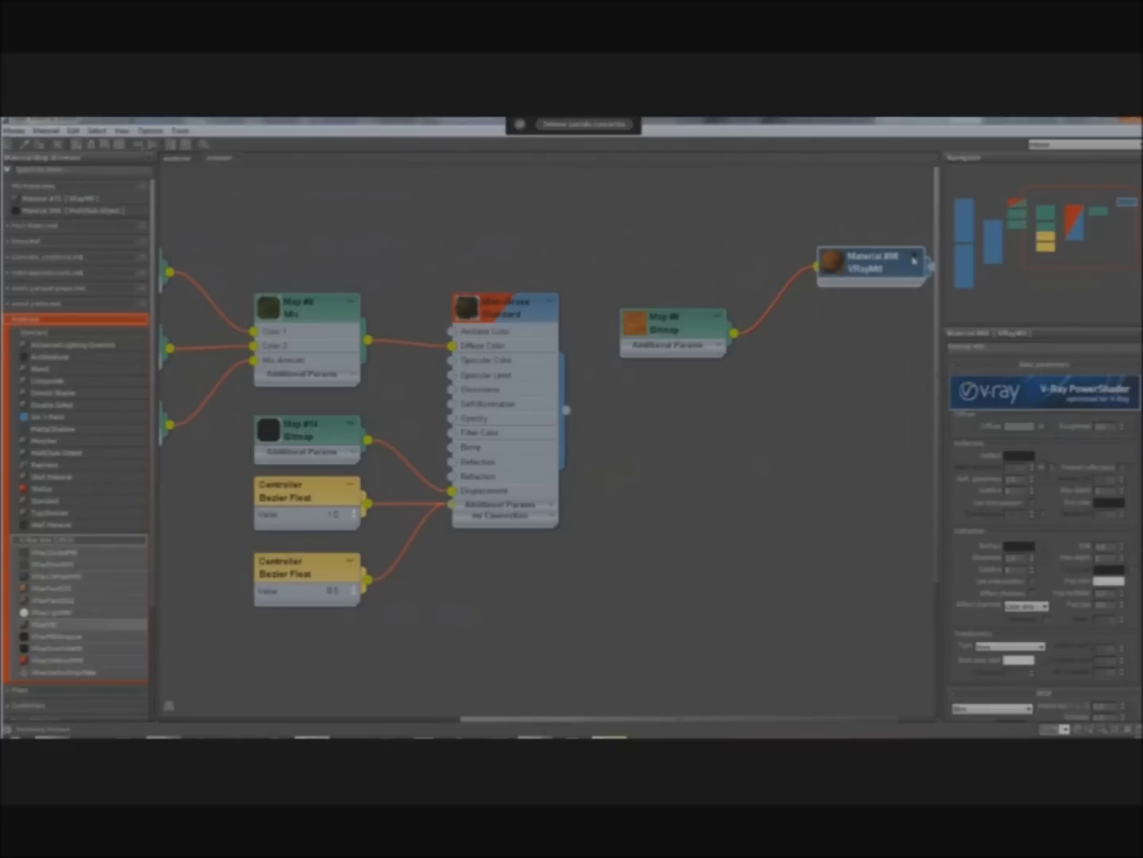
- Re-expand Material #8 to show all map slots and bitmap wires, then keep only connected slots
click(914, 259)
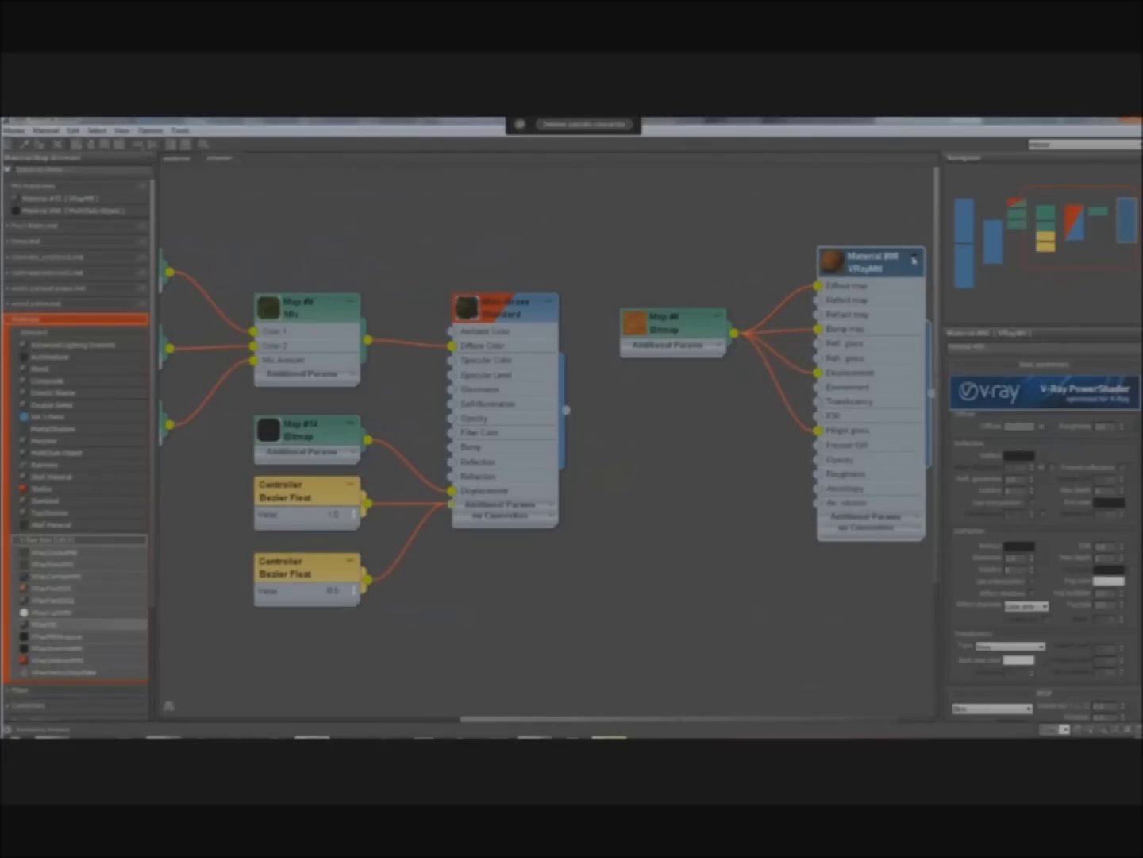
click(915, 260)
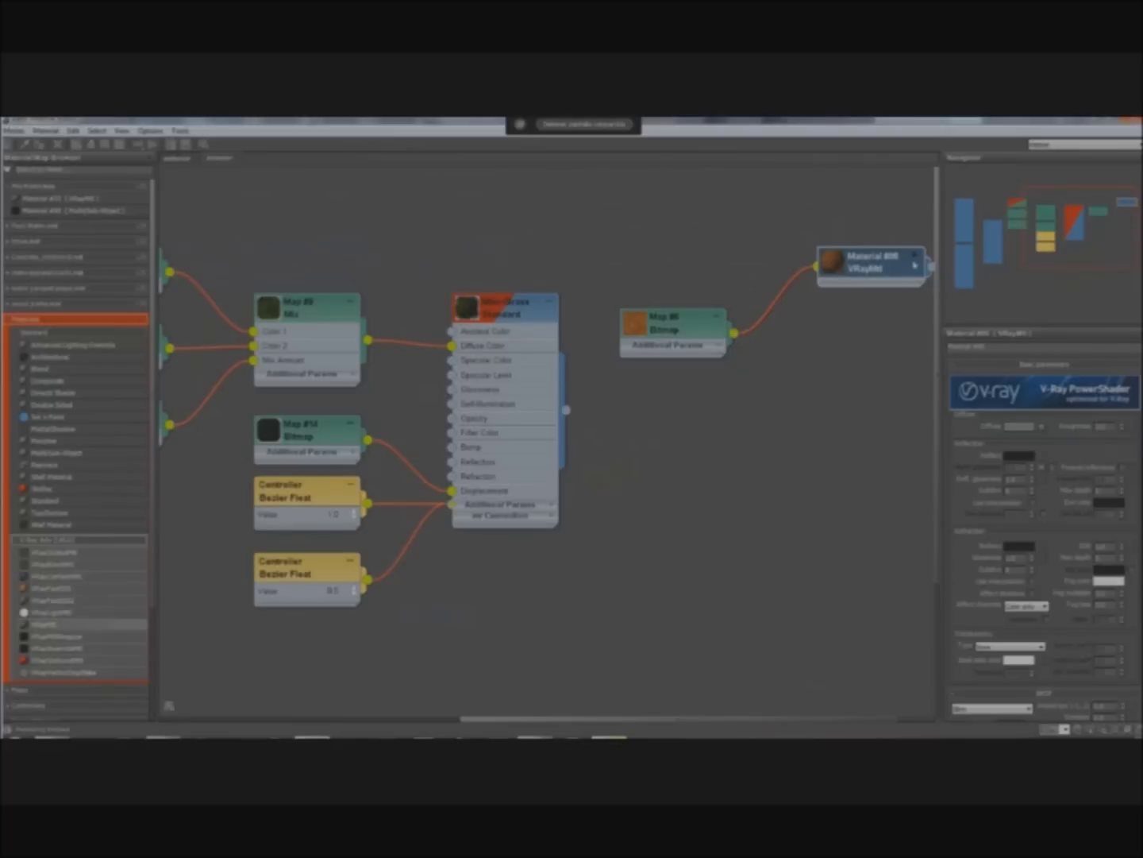
click(913, 262)
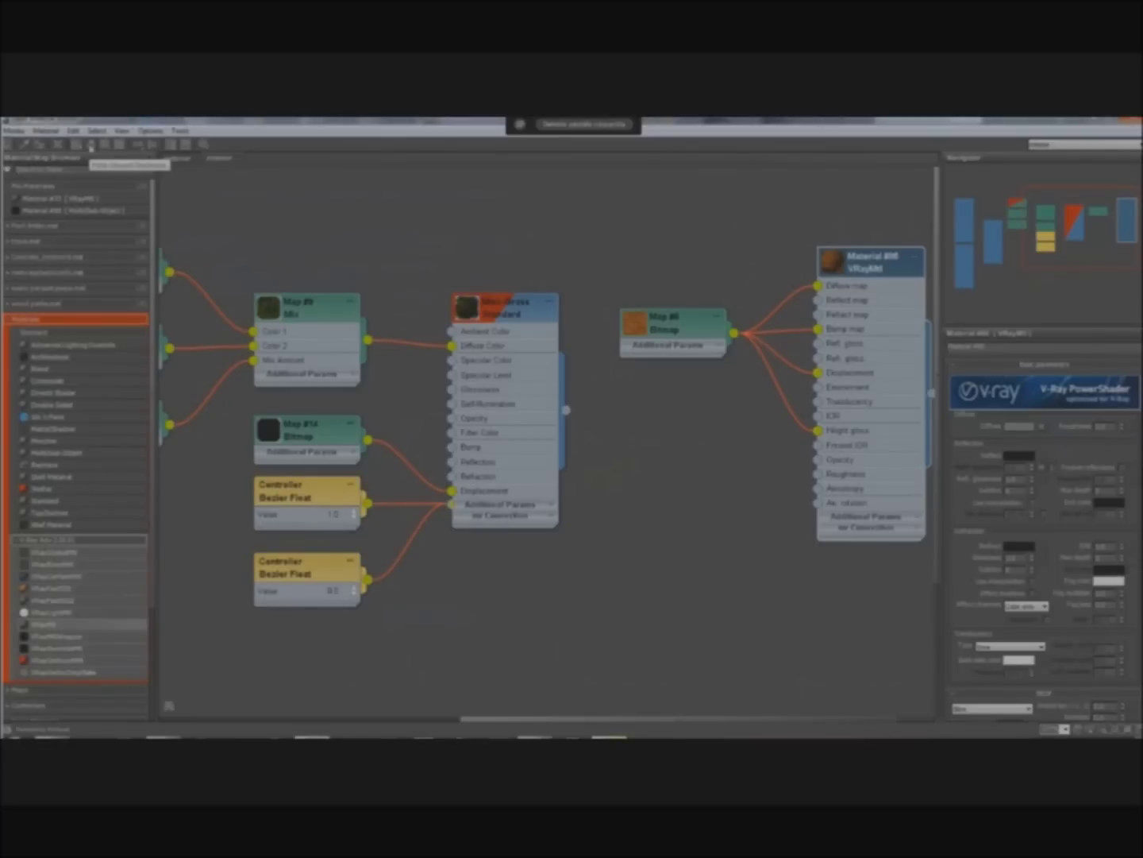
click(90, 145)
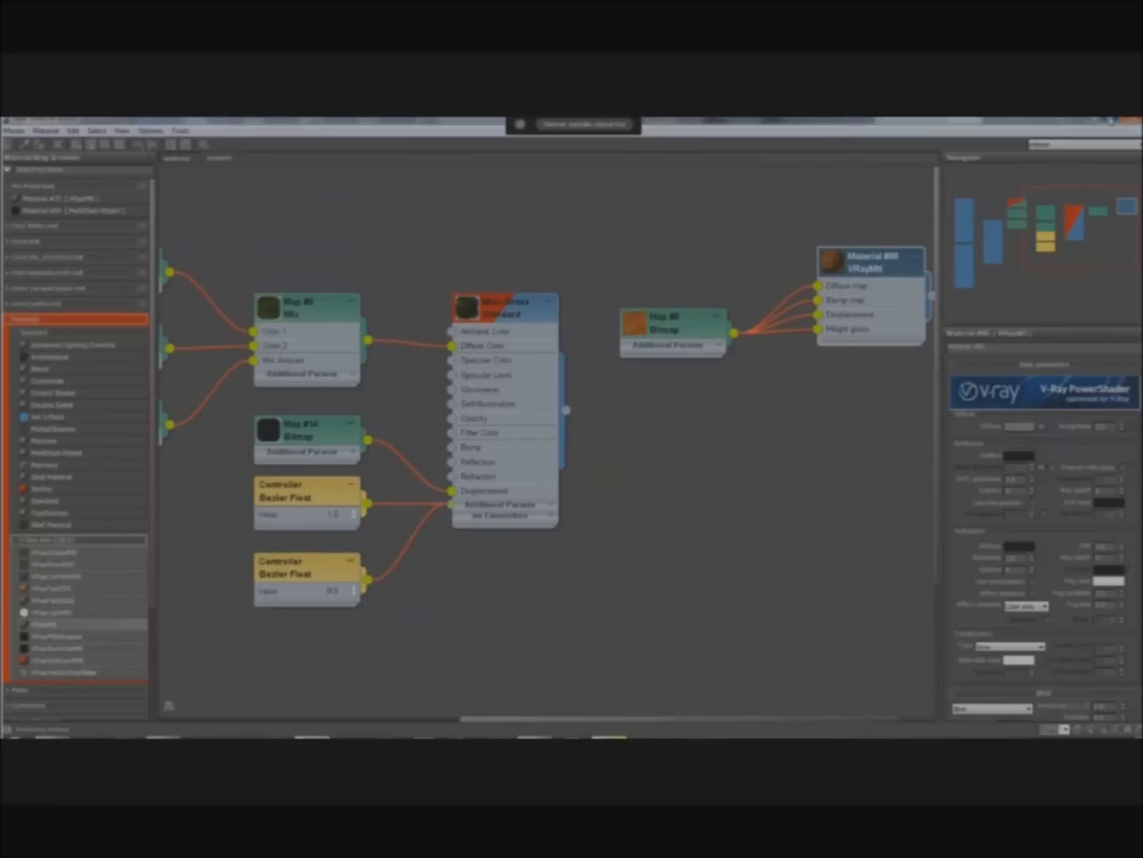
- Restore the Slate editor to a smaller window, move it right and zoom out to show the cube
click(1115, 121)
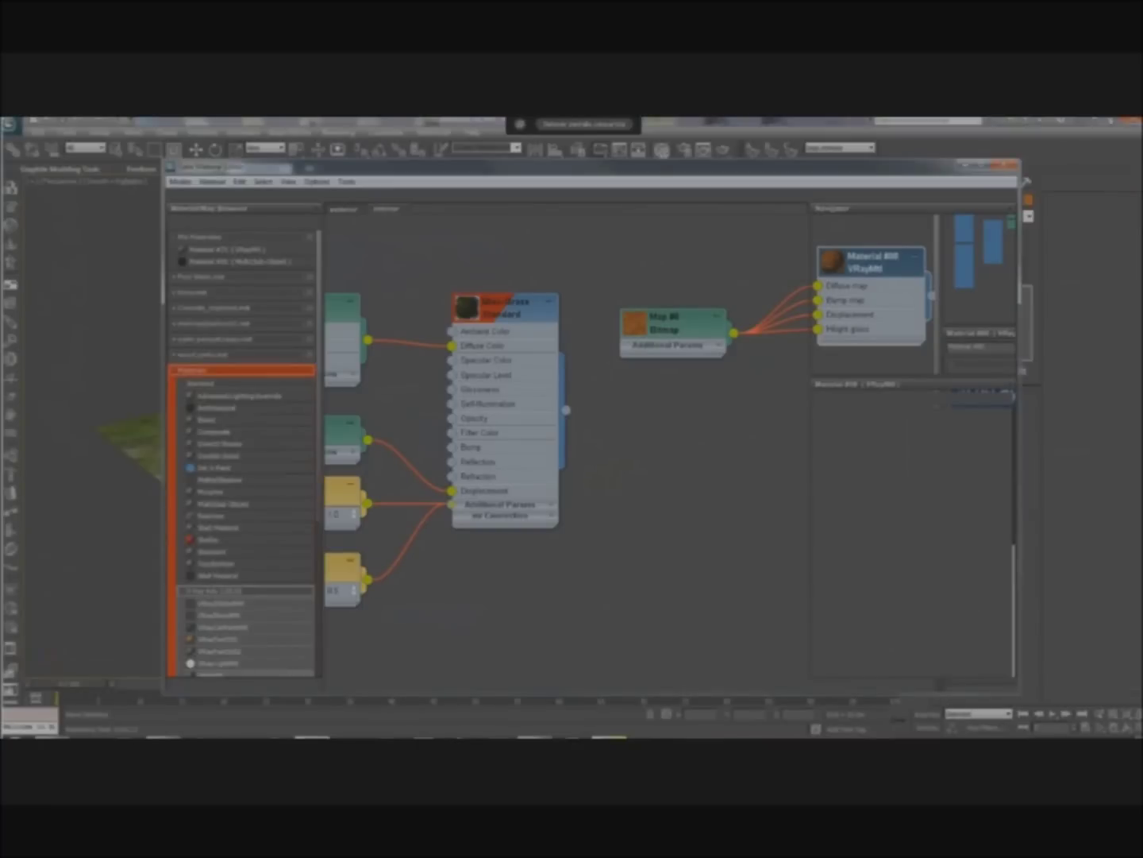
mouse_move(318, 168)
mouse_down()
mouse_move(775, 149)
mouse_move(497, 168)
mouse_up()
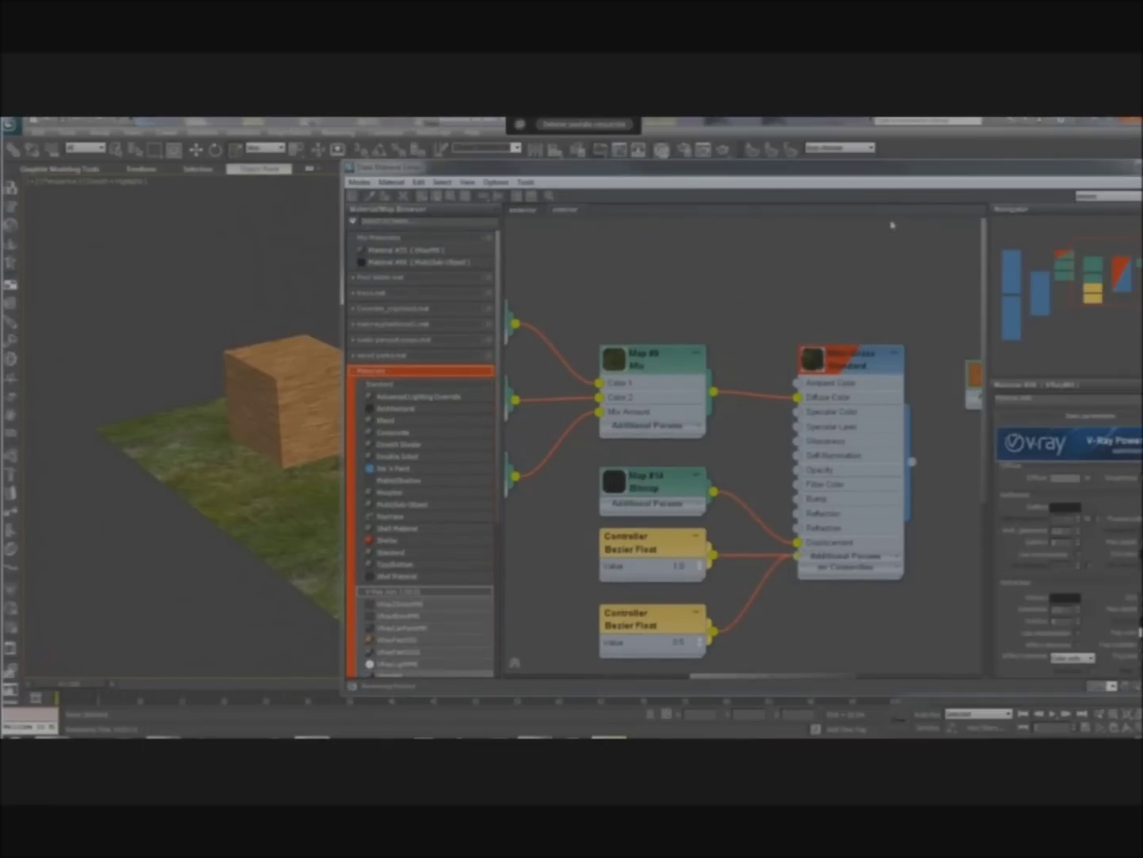
scroll(771, 341, down, 5)
scroll(763, 346, down, 1)
scroll(760, 347, down, 1)
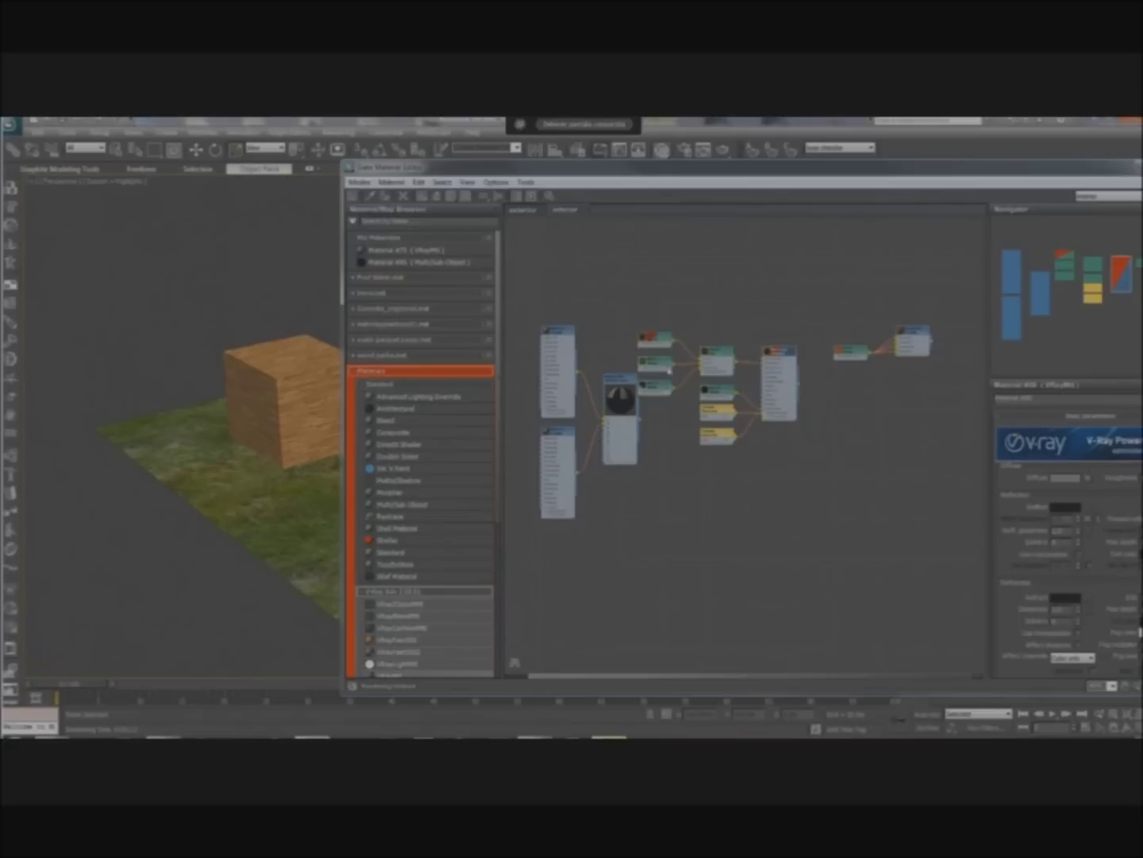
- Delete the middle node group and move the tall material nodes further right
key(Delete)
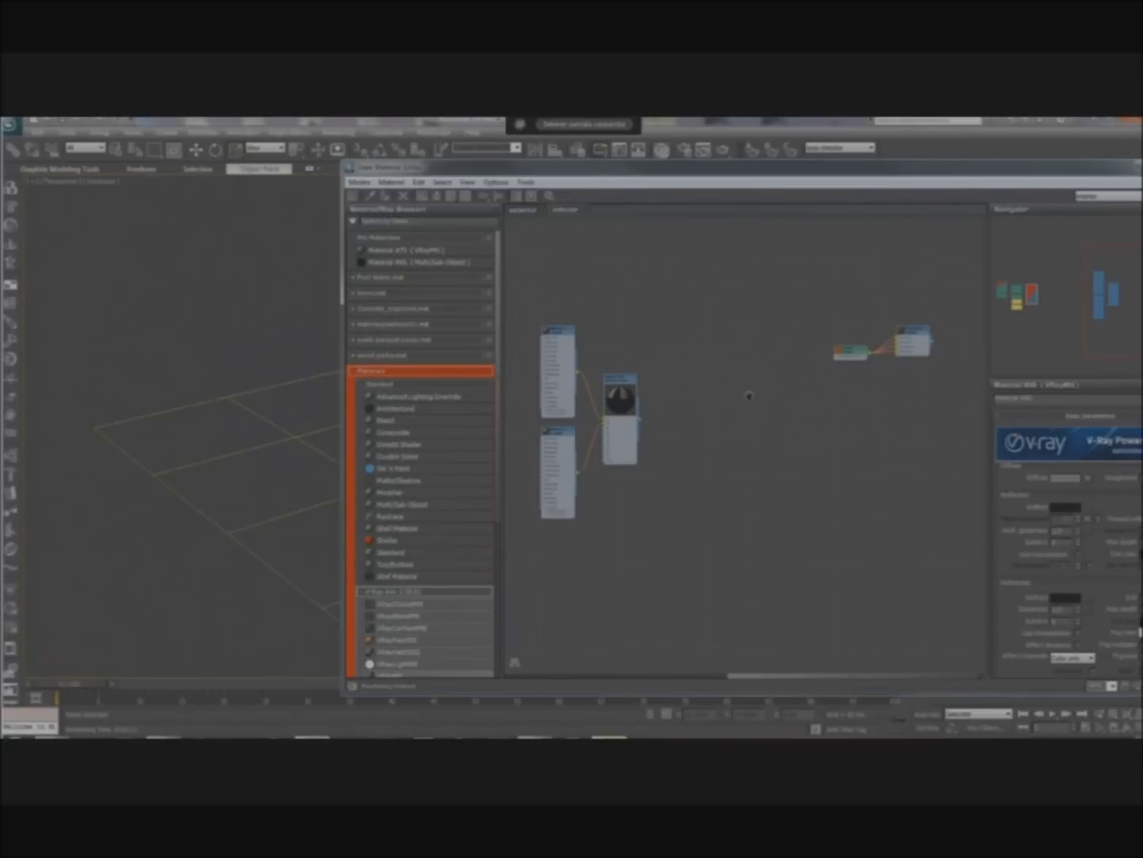
scroll(758, 401, down, 2)
scroll(758, 401, down, 2)
drag(560, 405, 822, 413)
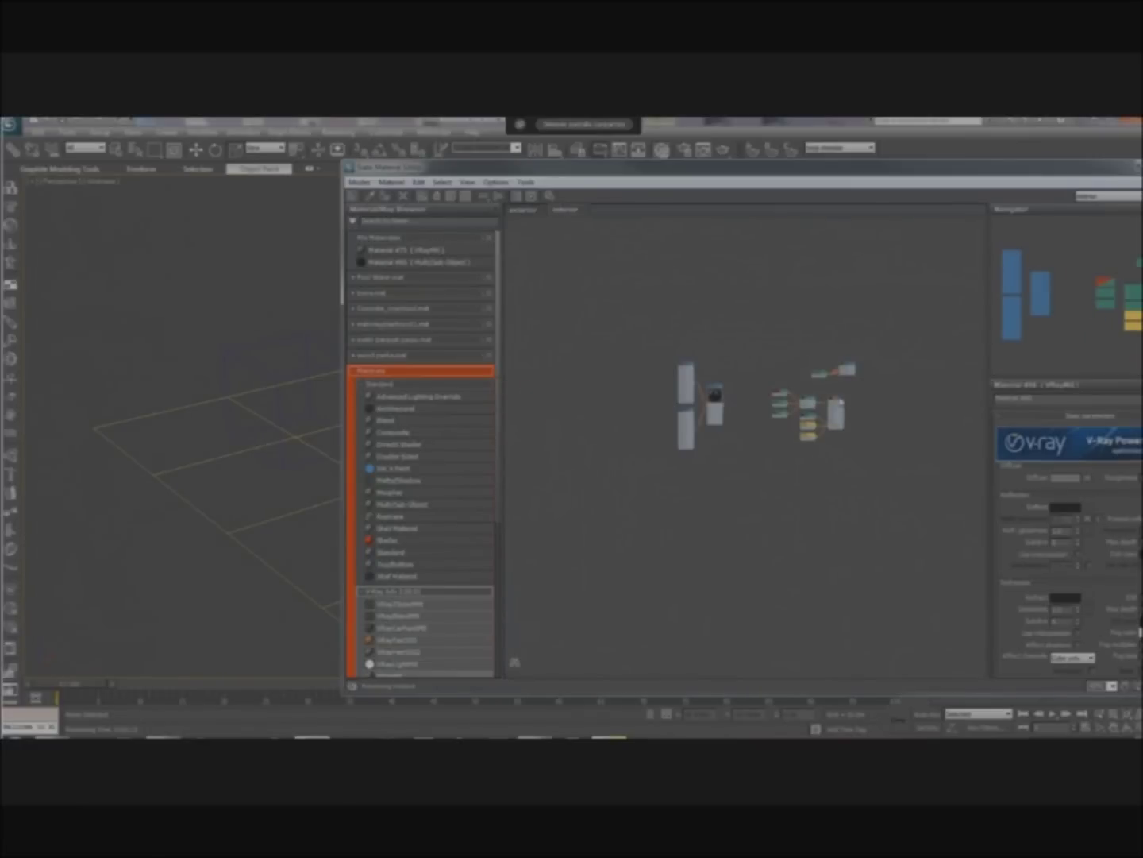
- Zoom the Slate view back in and bring the material editor window to the front
scroll(840, 401, up, 4)
scroll(840, 401, up, 2)
scroll(840, 401, up, 2)
click(834, 125)
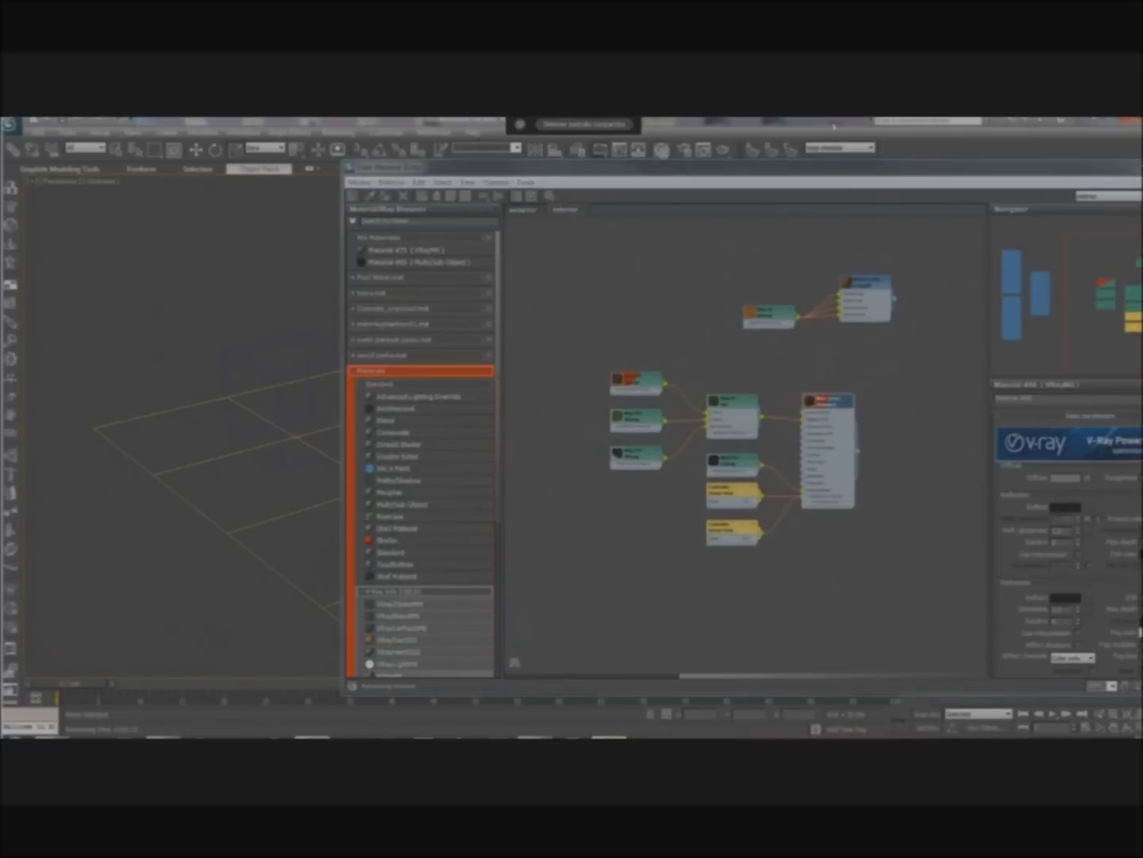
drag(745, 171, 550, 141)
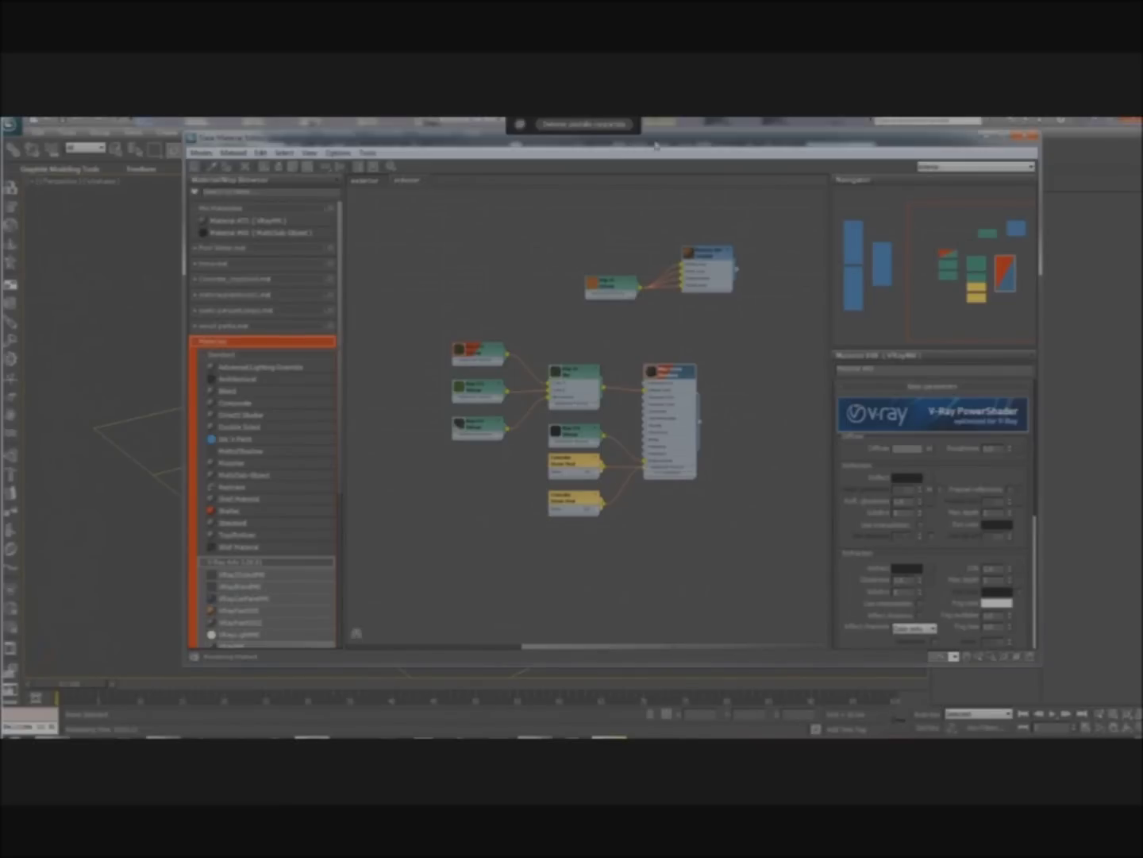
- Shift the editor window right and reposition the lower Misc-Grass node group
mouse_move(655, 146)
mouse_down()
mouse_move(750, 162)
mouse_move(996, 169)
mouse_up()
drag(879, 482, 796, 493)
drag(740, 399, 867, 373)
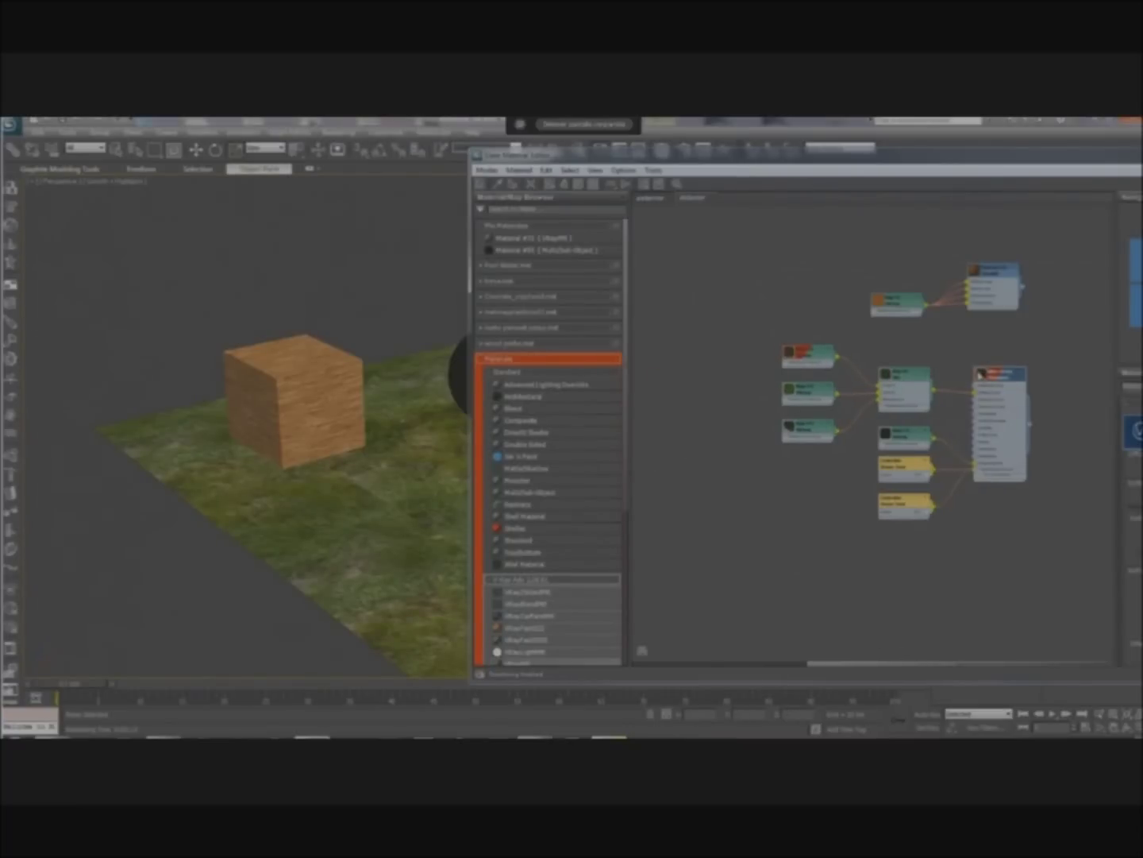
- Slide the Slate editor aside so the wooden box on grass is visible
drag(947, 162, 869, 167)
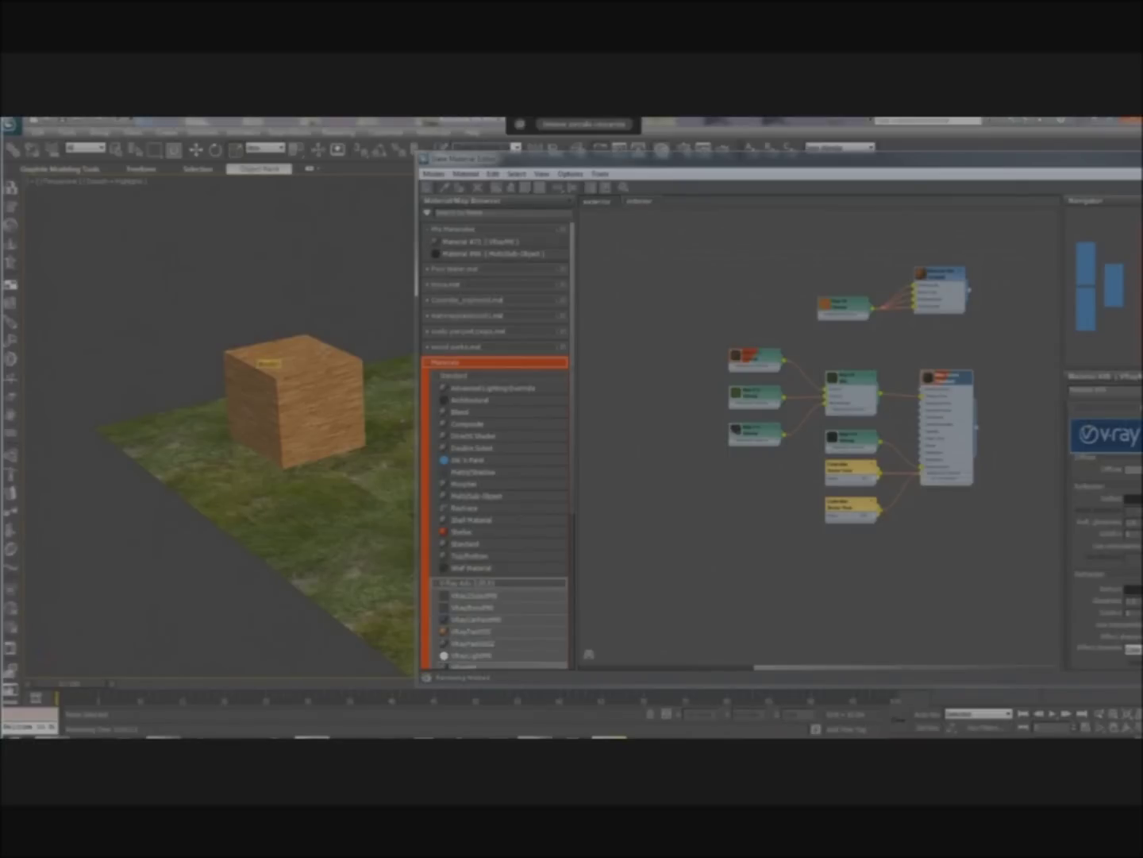
drag(730, 163, 455, 154)
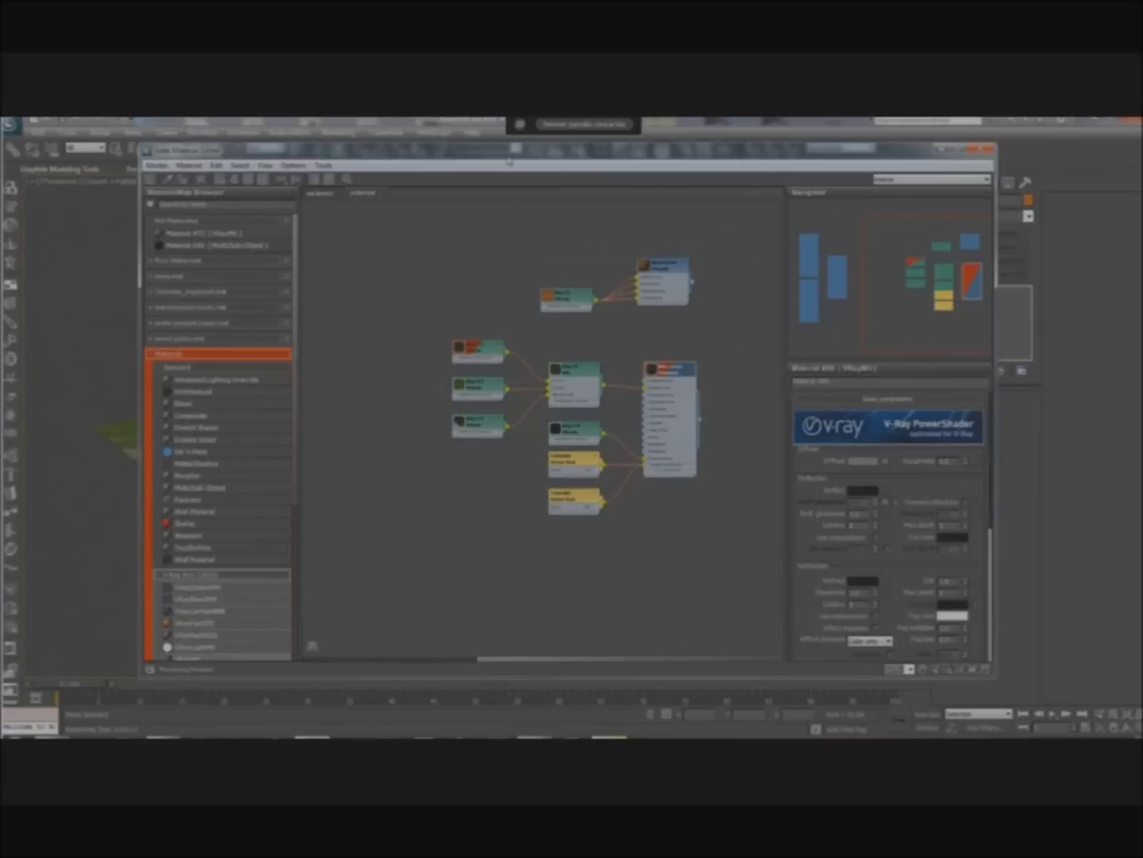
drag(510, 162, 548, 155)
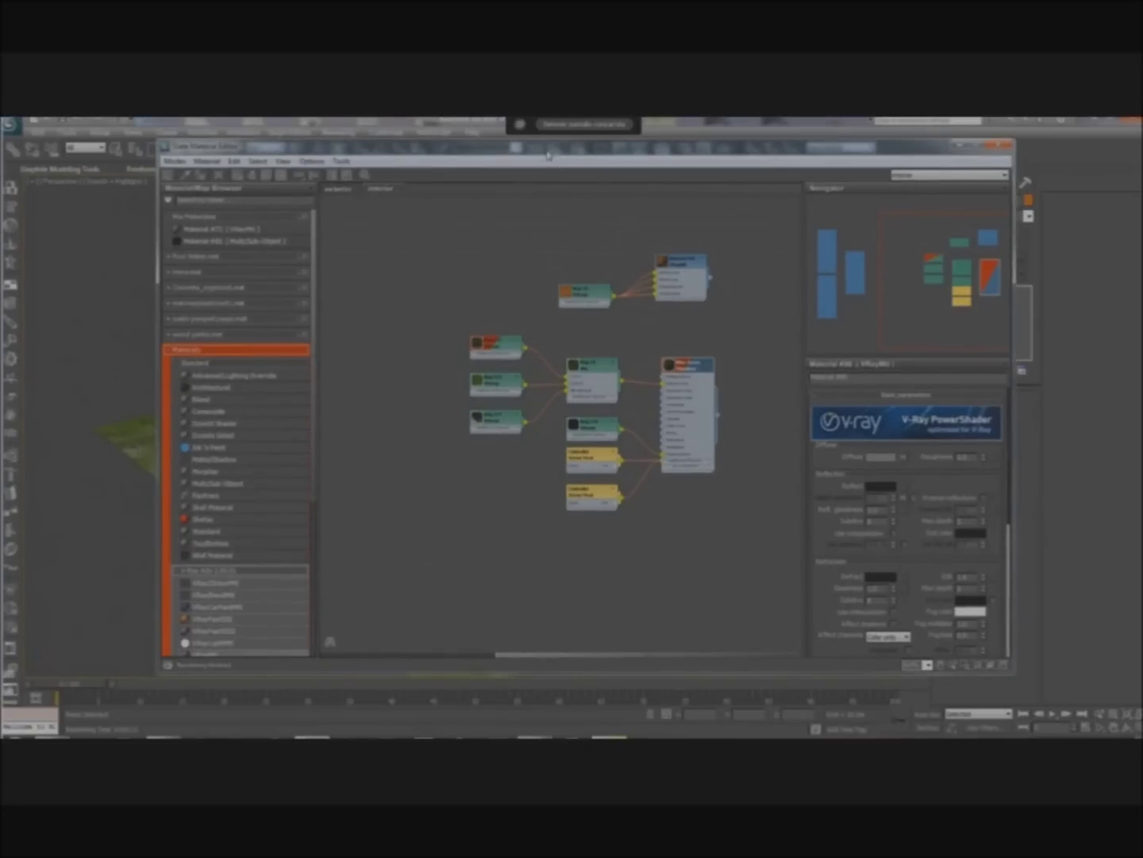
drag(548, 155, 731, 169)
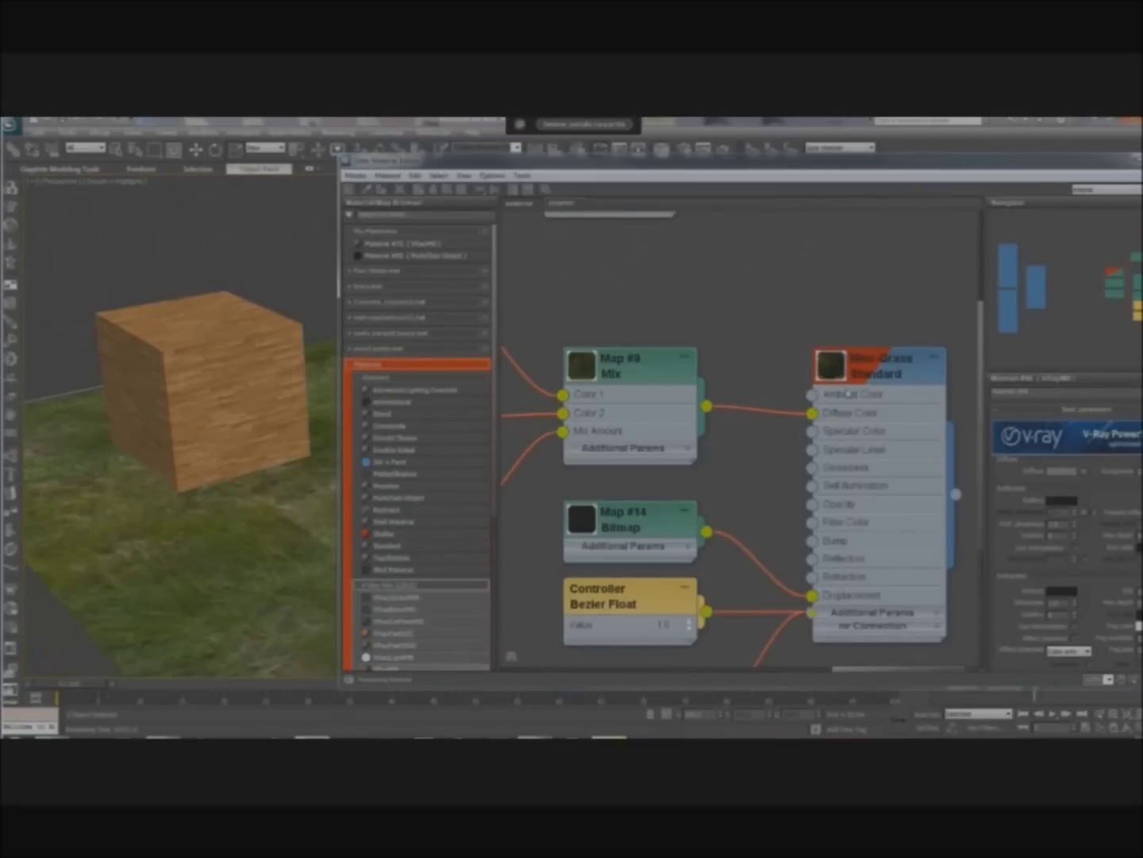
scroll(848, 392, up, 2)
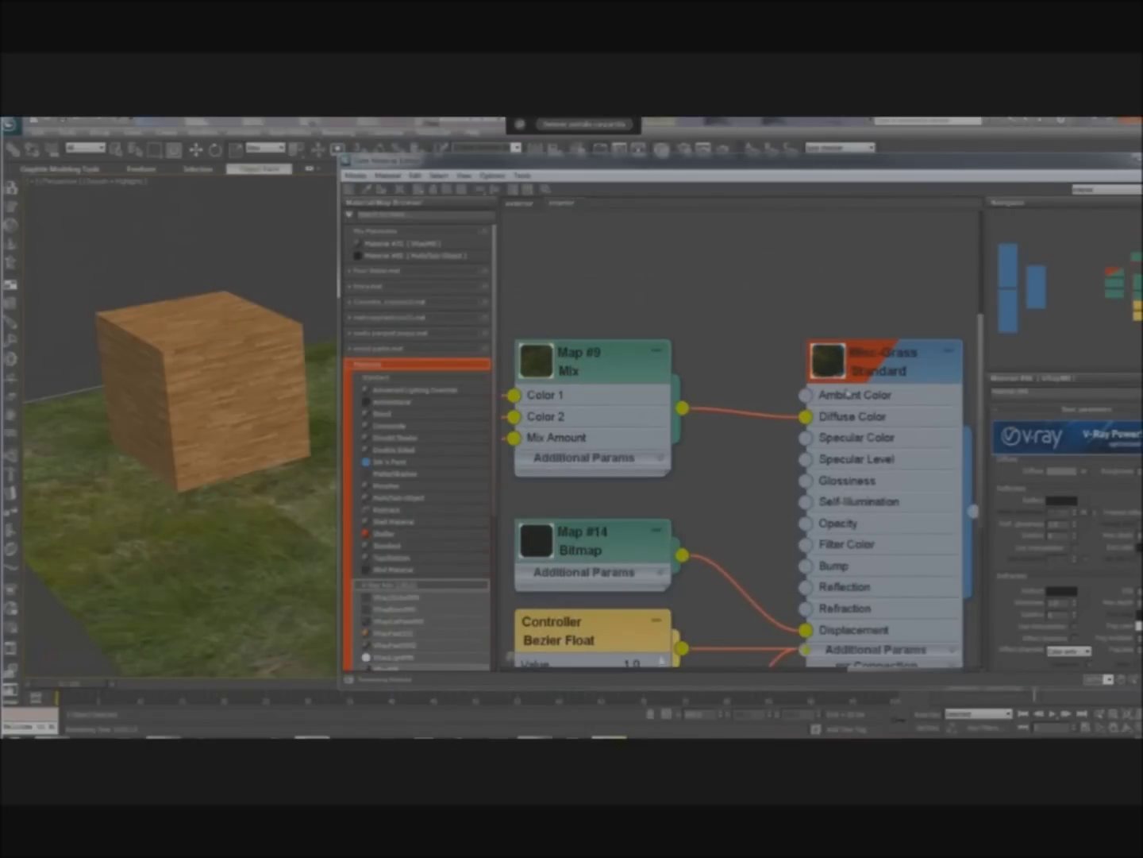
scroll(842, 317, down, 1)
scroll(840, 292, down, 1)
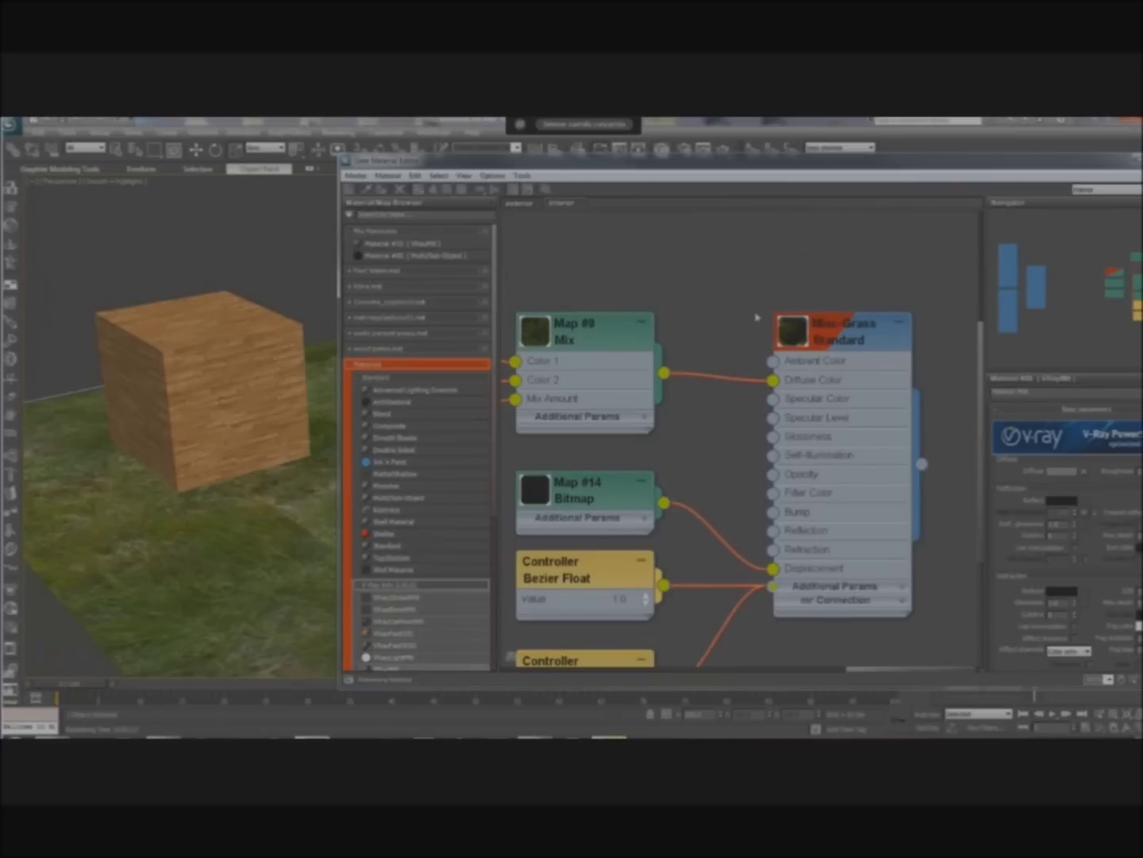
scroll(757, 318, down, 1)
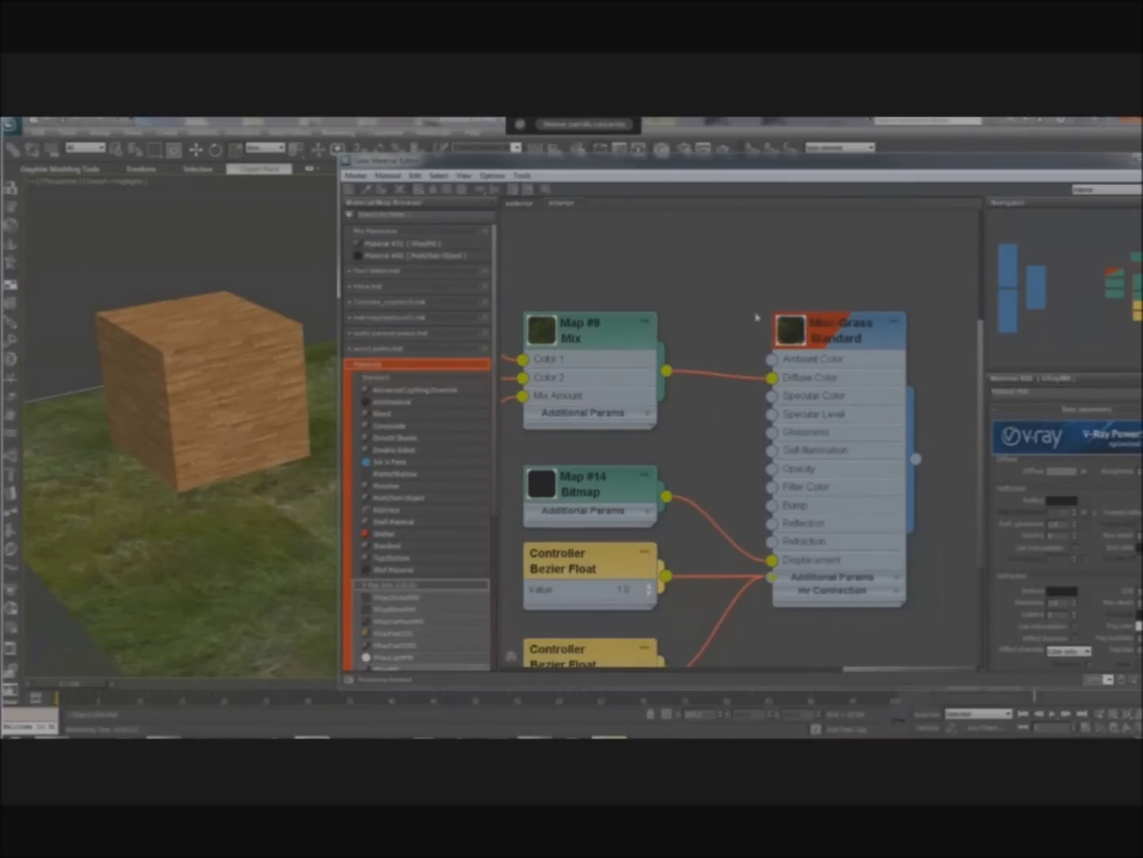
scroll(756, 317, up, 1)
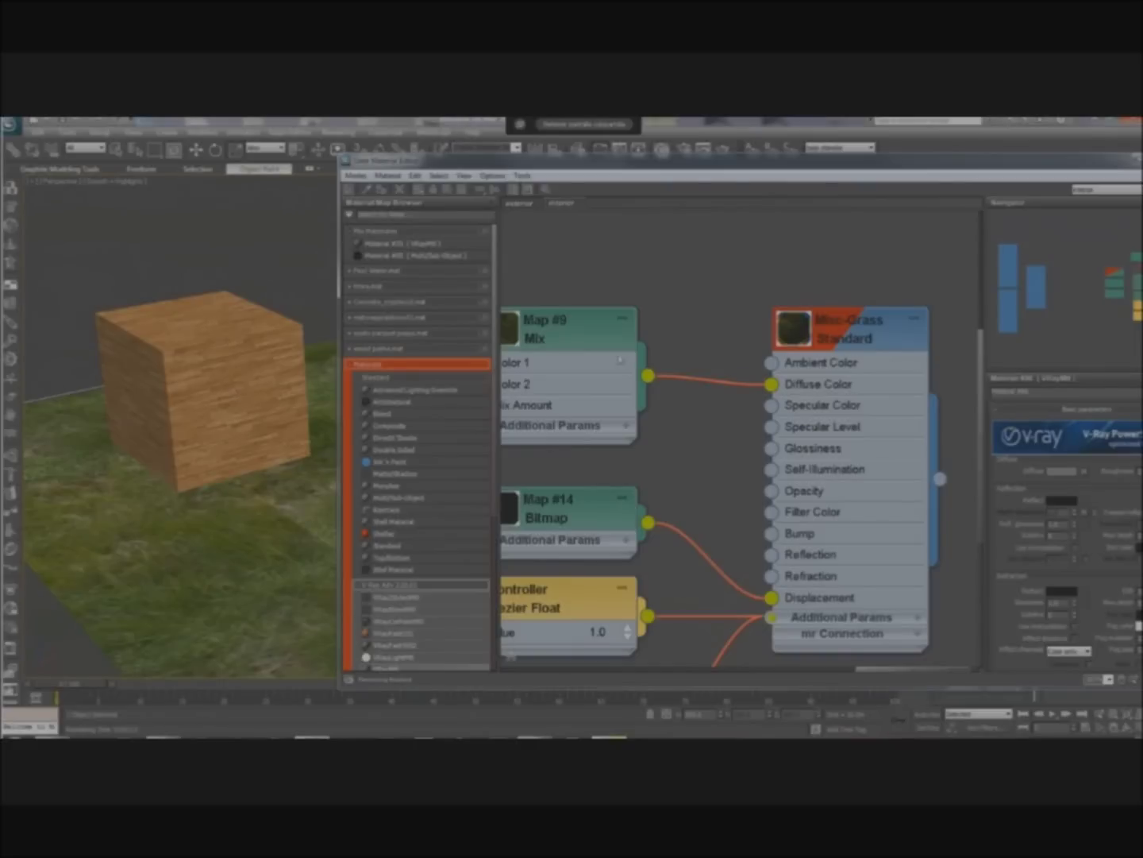
scroll(927, 362, up, 2)
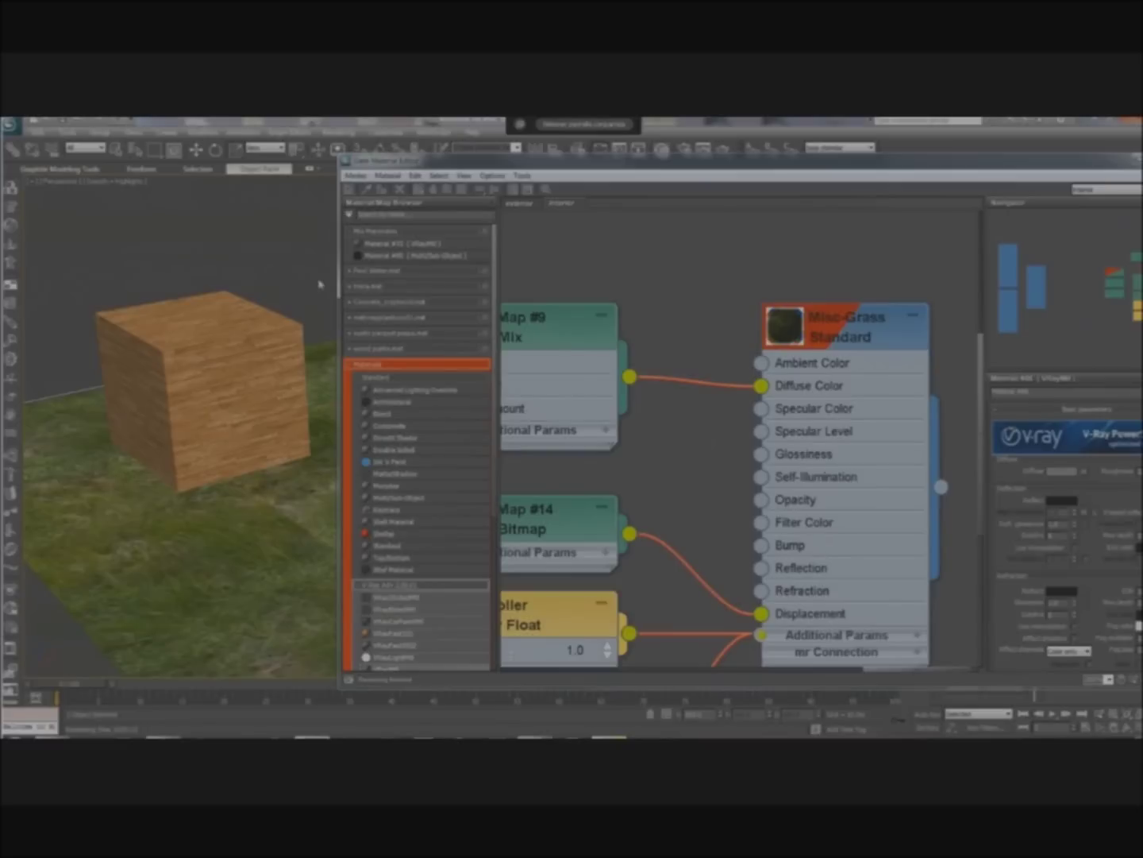
click(251, 256)
- Move the Slate editor left over the viewport, keeping the Misc-Grass Standard node in view
drag(834, 164, 726, 158)
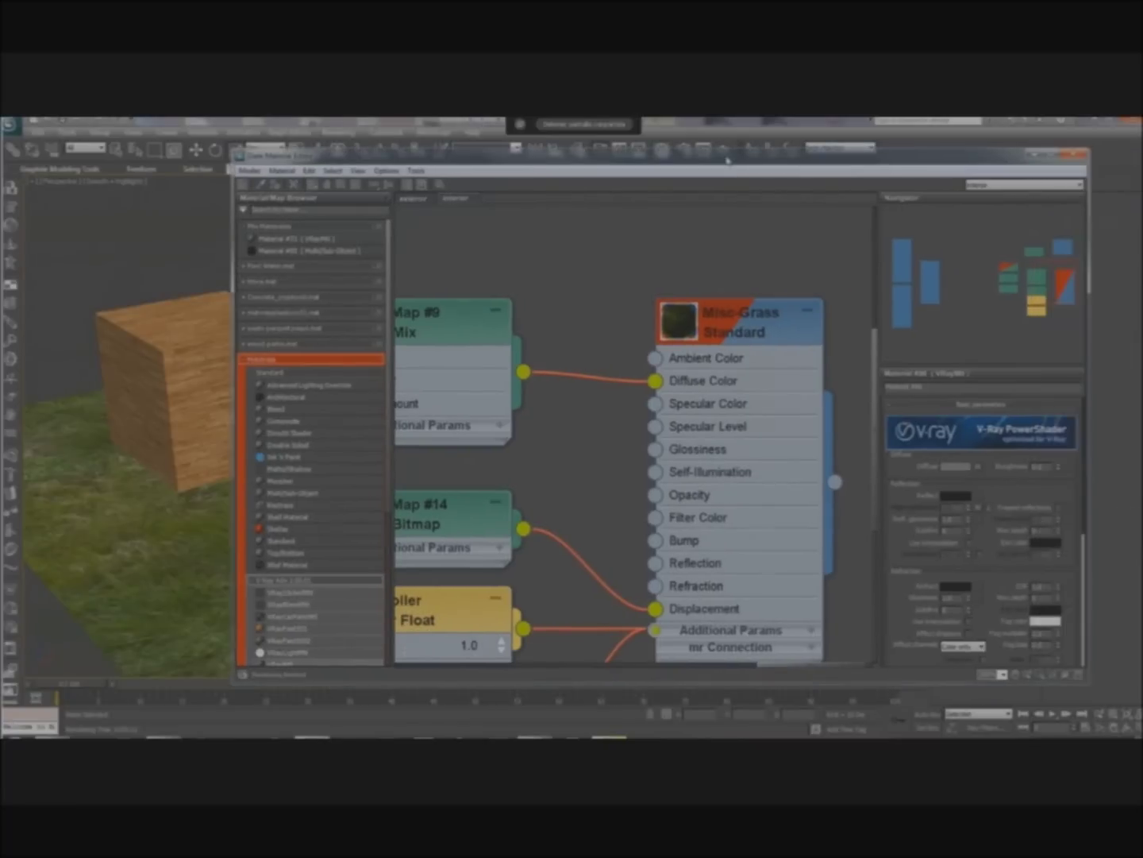
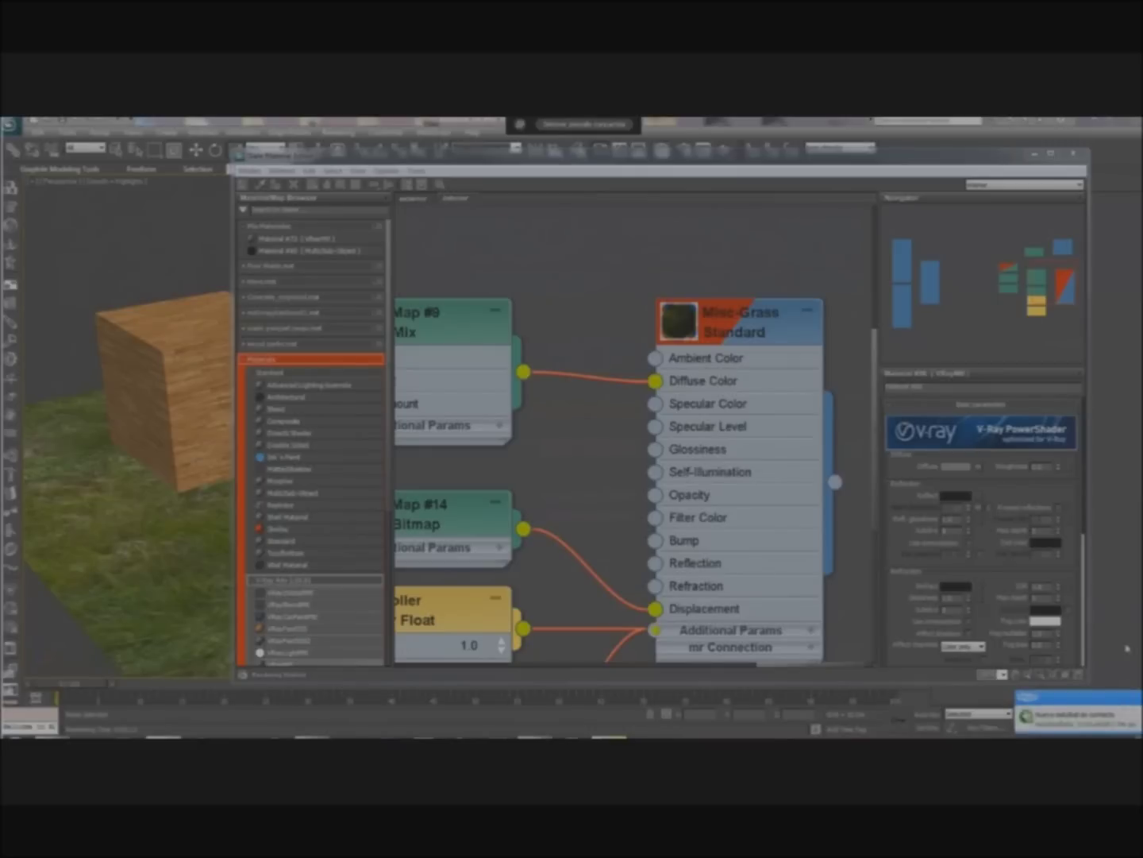
- Dismiss the incoming notification popups and return to the Slate Material Editor
click(1065, 726)
click(1043, 725)
click(1046, 719)
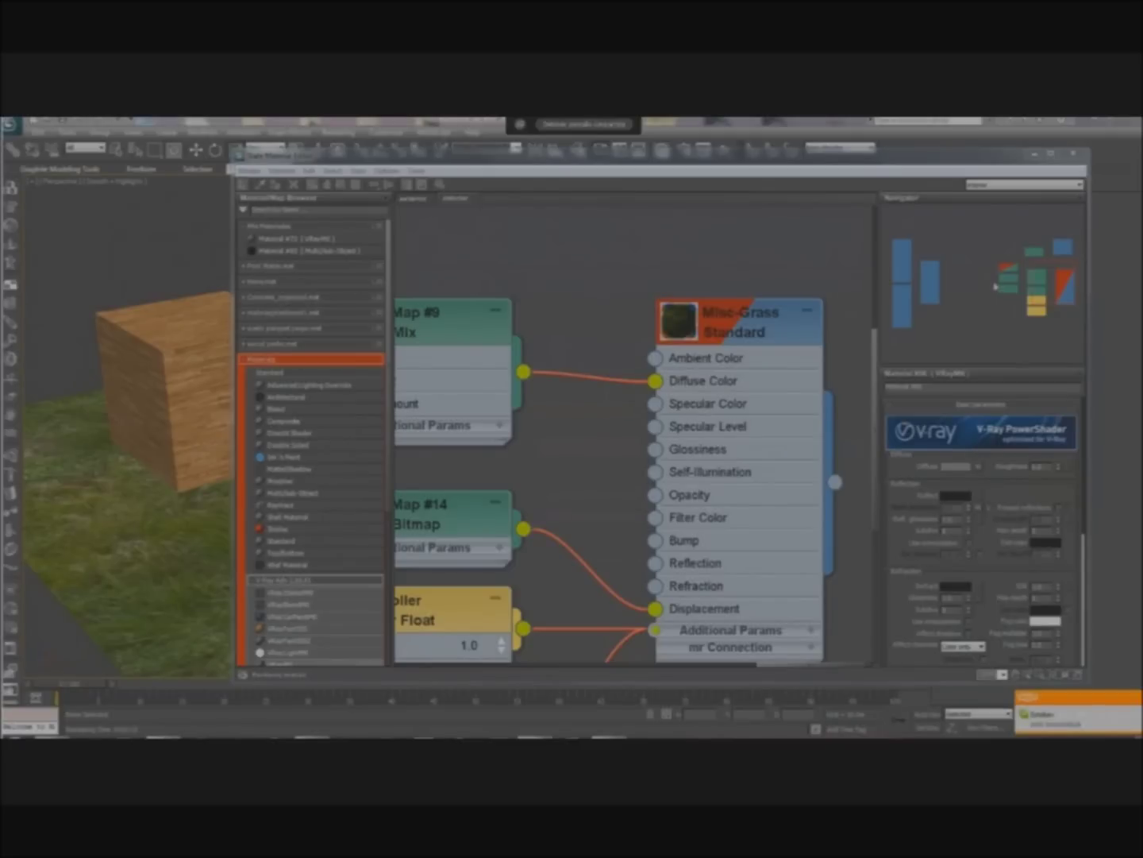
click(728, 281)
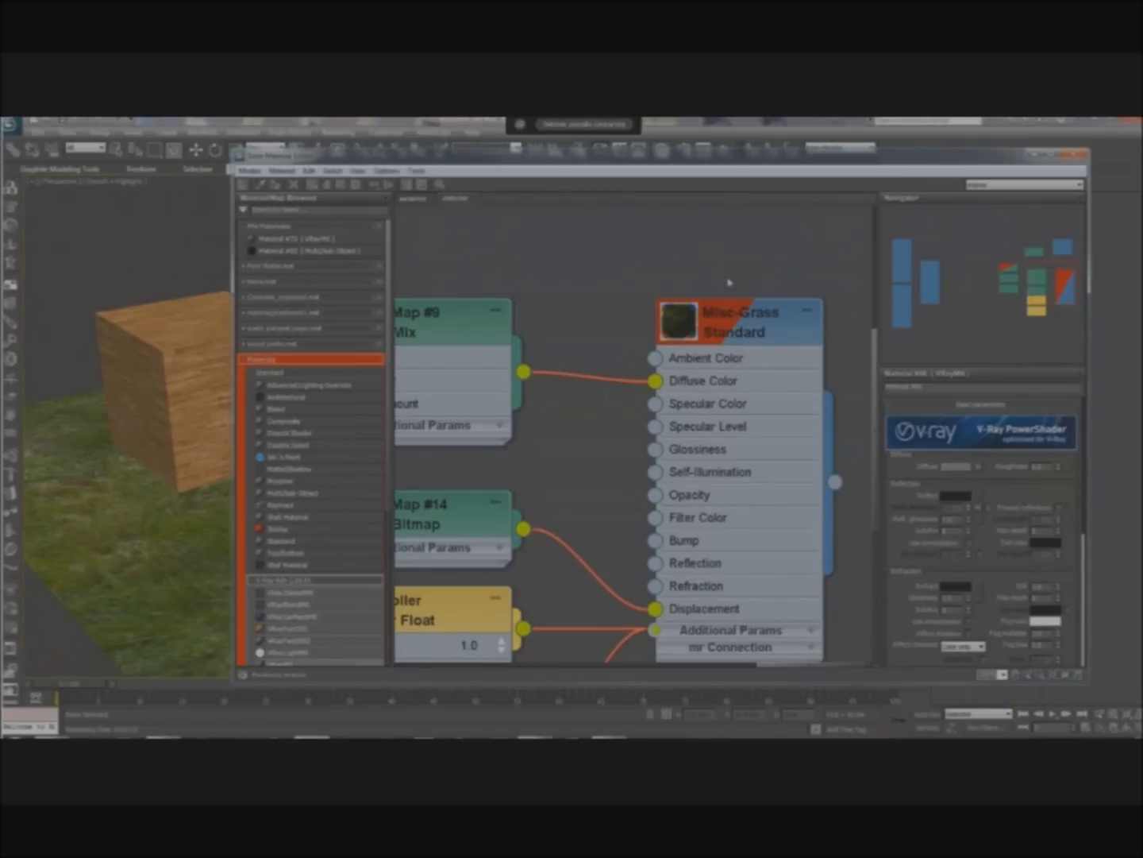
- Zoom out and pan to frame the whole Misc-Grass network, then switch to the livestream browser
scroll(729, 280, down, 1)
scroll(729, 282, down, 2)
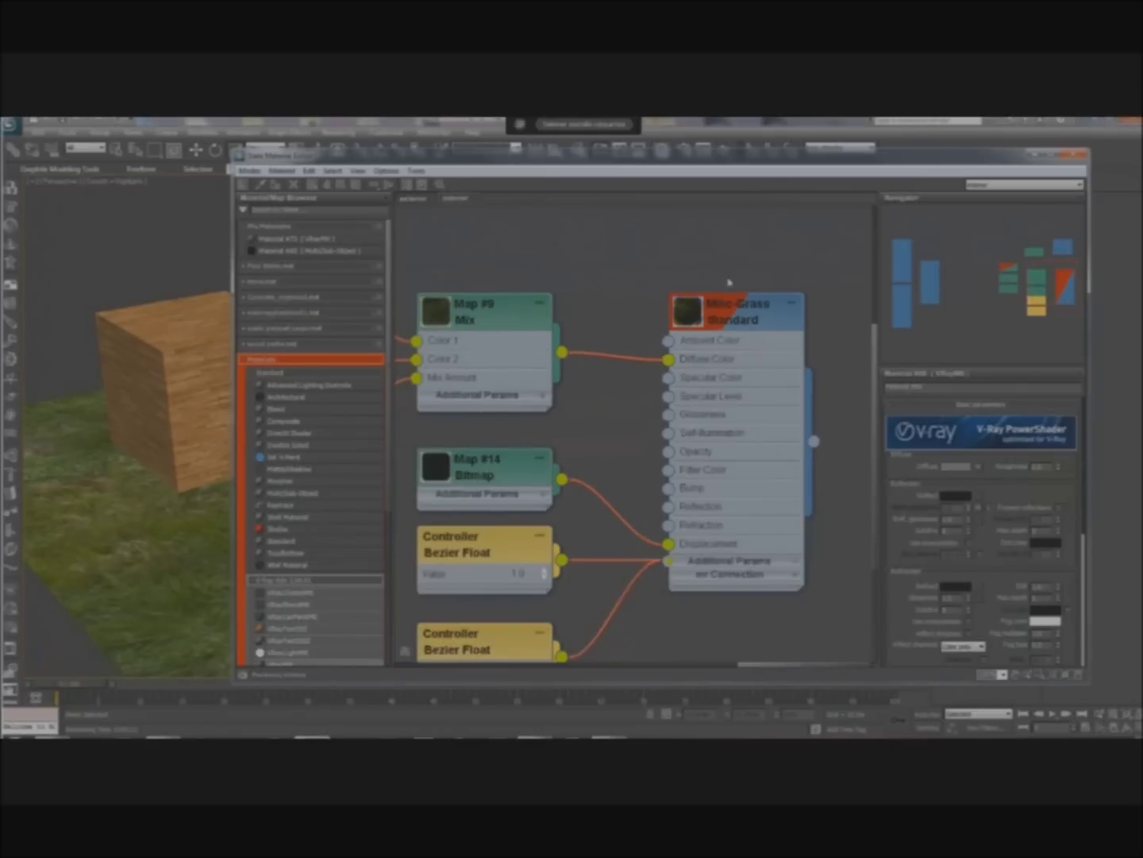
scroll(726, 286, down, 3)
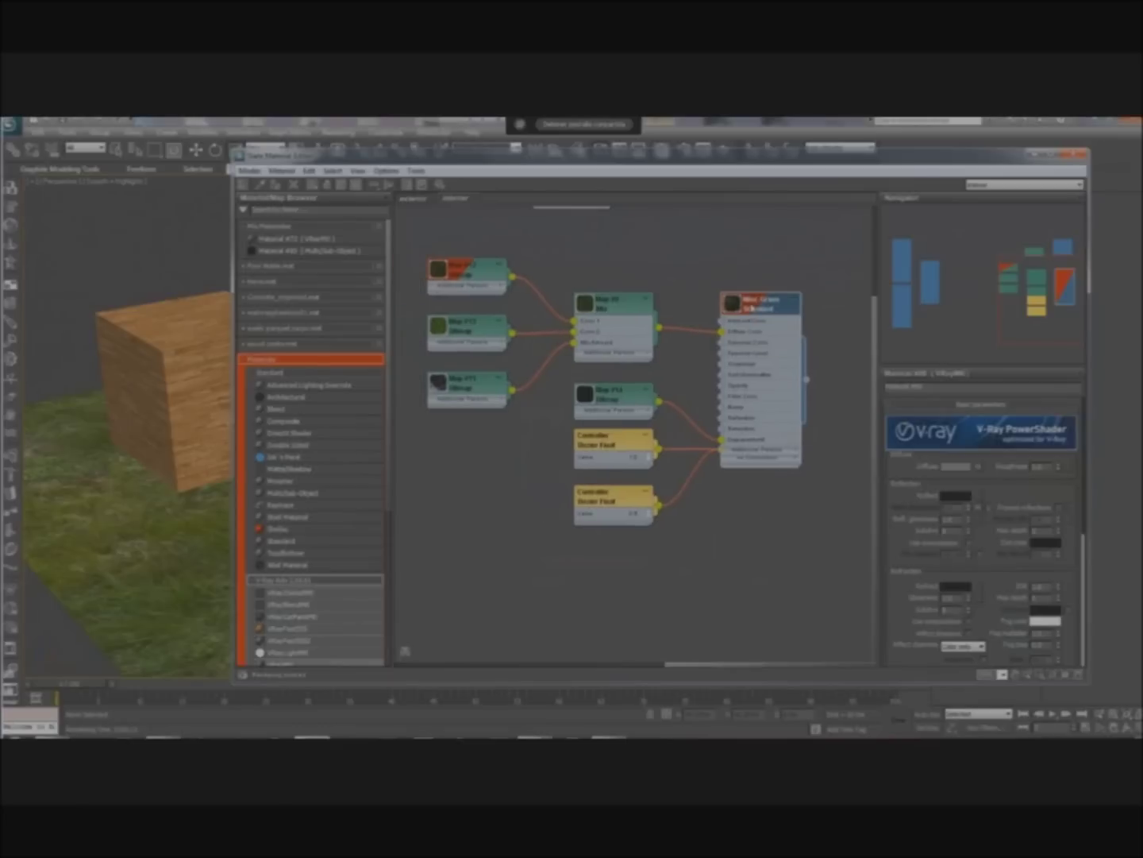
middle_drag(723, 292, 798, 312)
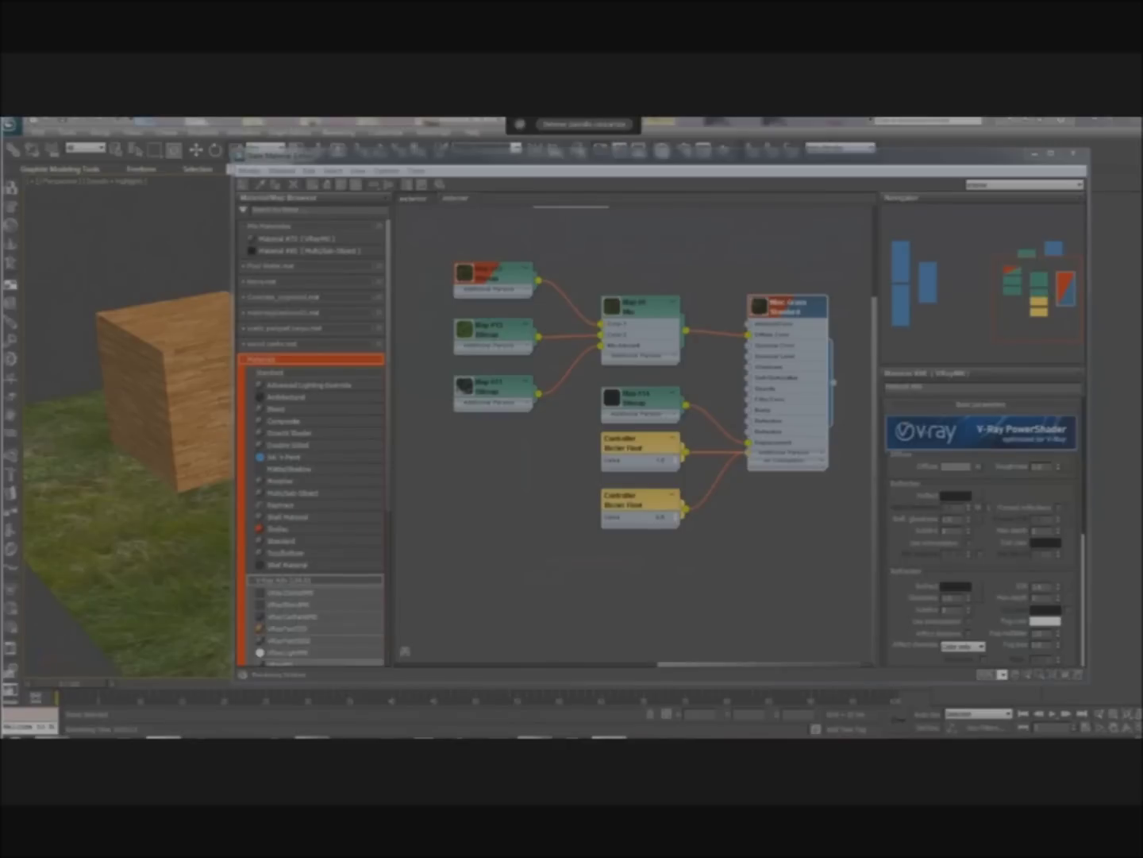
key(alt+Tab)
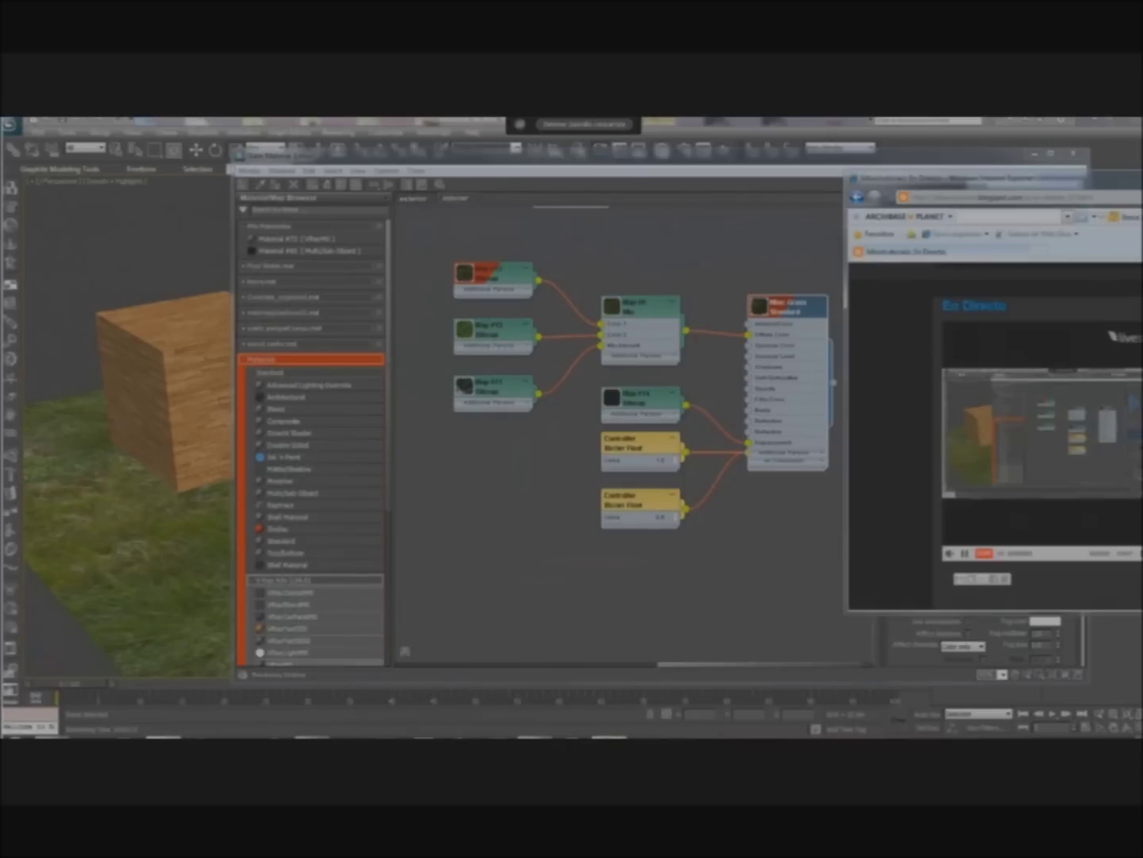
- Move the Internet Explorer window left and up until the En Directo stream and chat show
drag(954, 178, 608, 210)
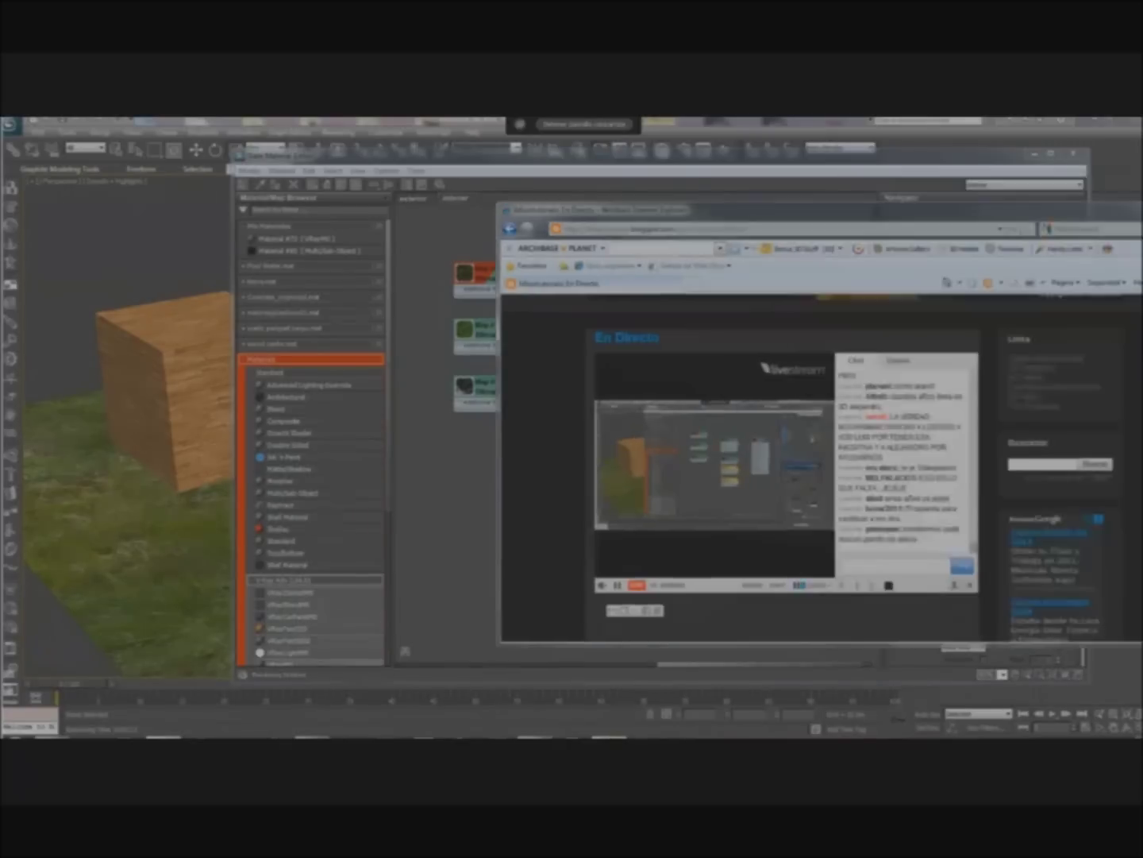
drag(713, 220, 413, 182)
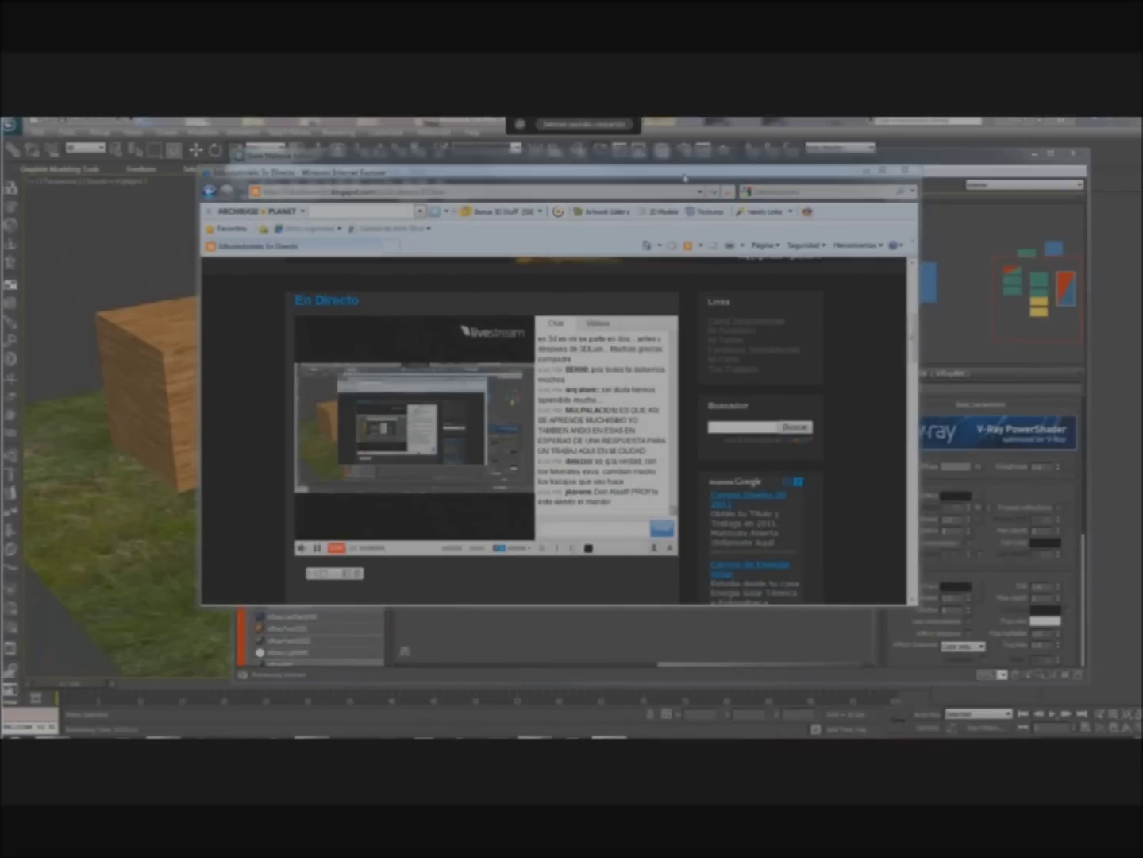
drag(684, 177, 692, 179)
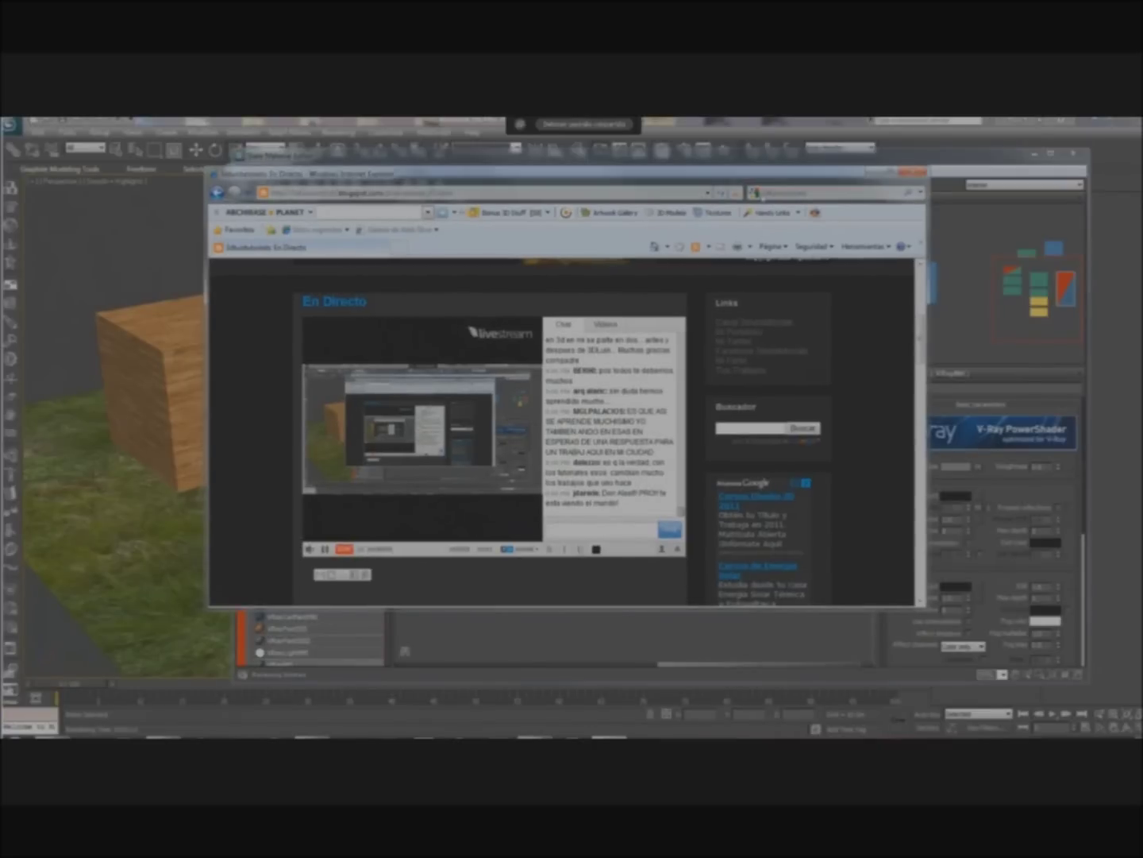
key(alt+Tab)
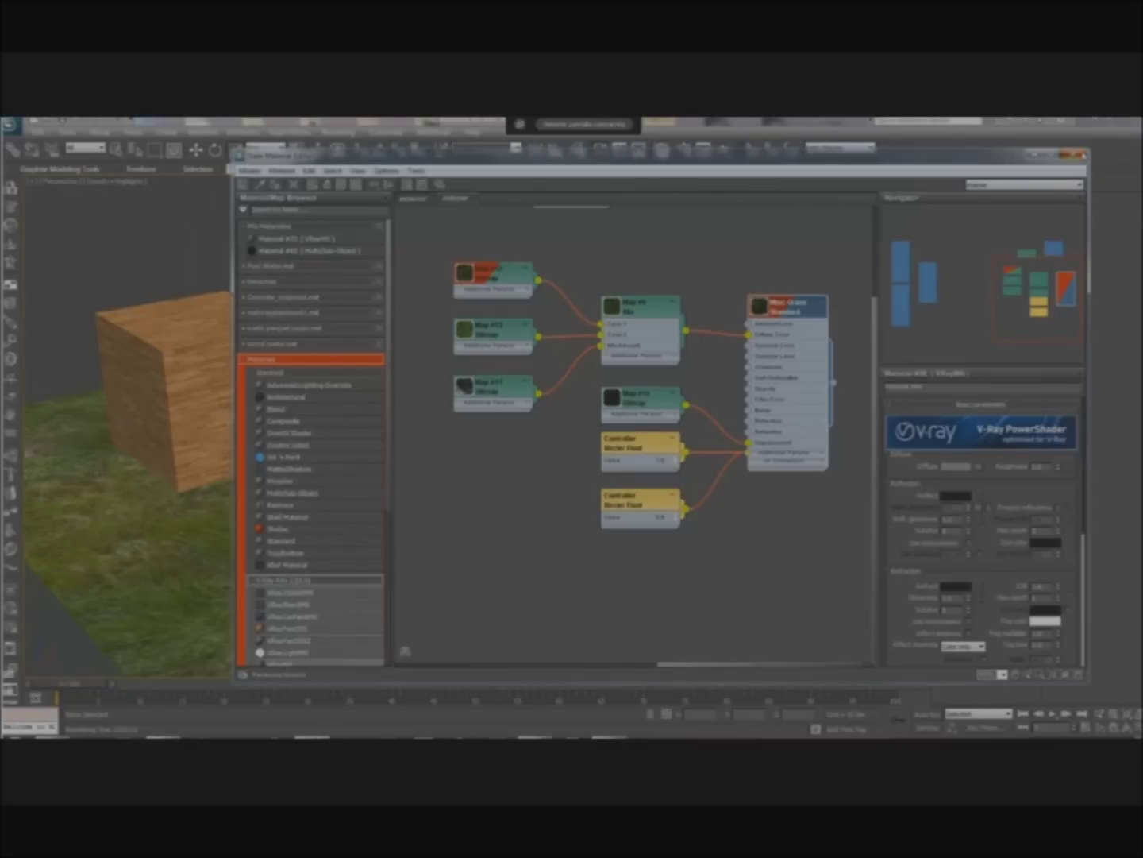
click(1076, 155)
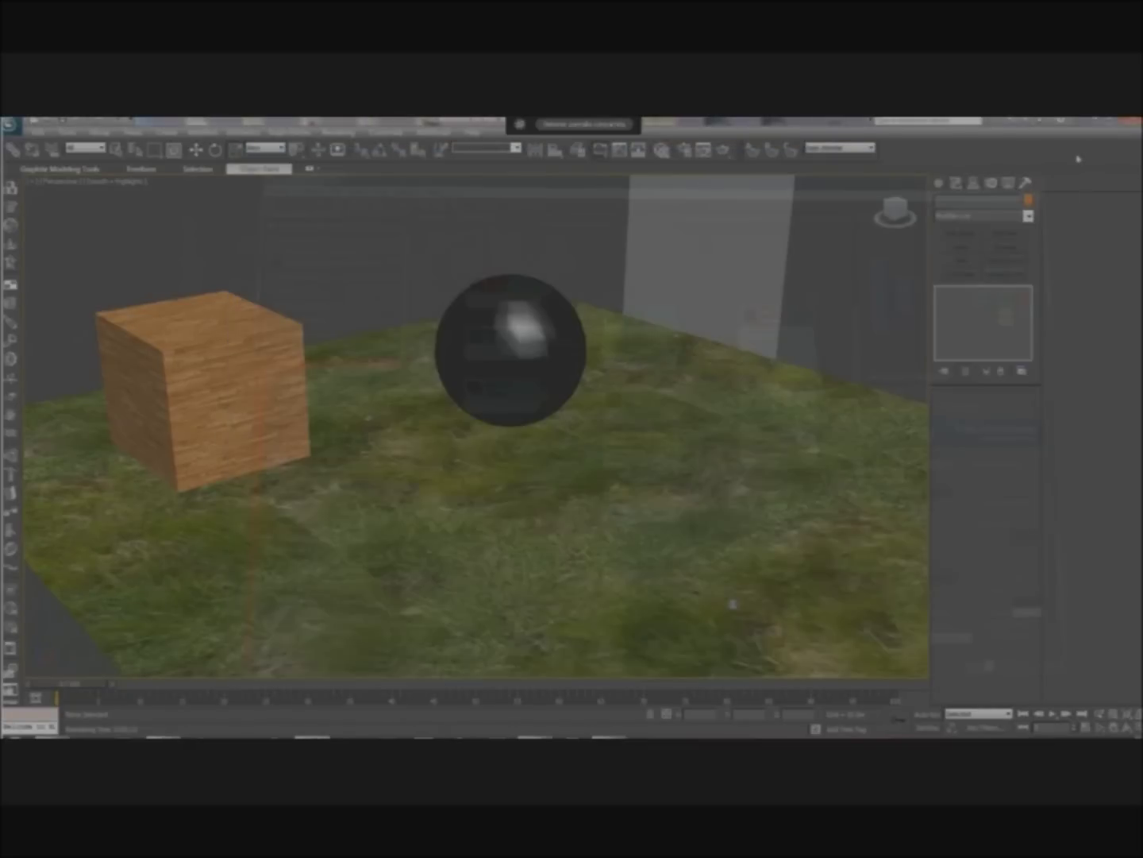
- Cancel the Open File dialog and close the material editor to reveal the Plane001 terrain
key(ctrl+o)
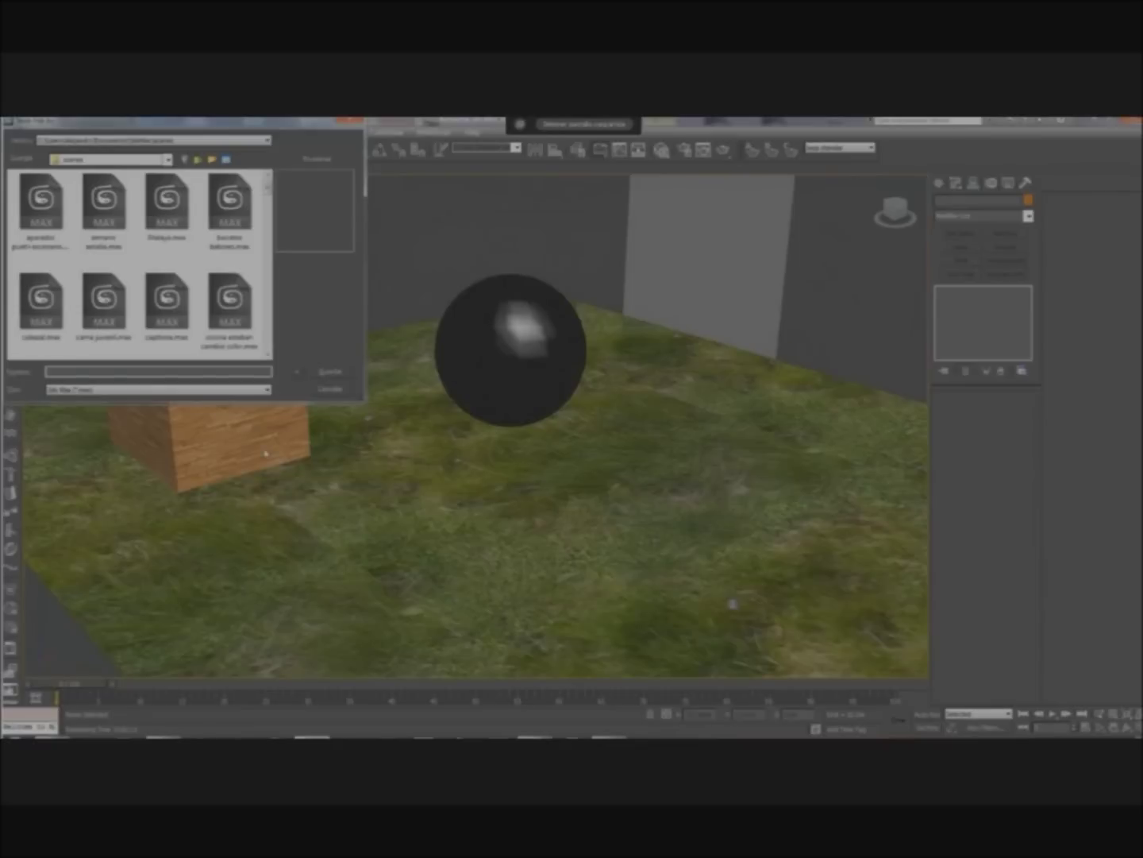
click(330, 389)
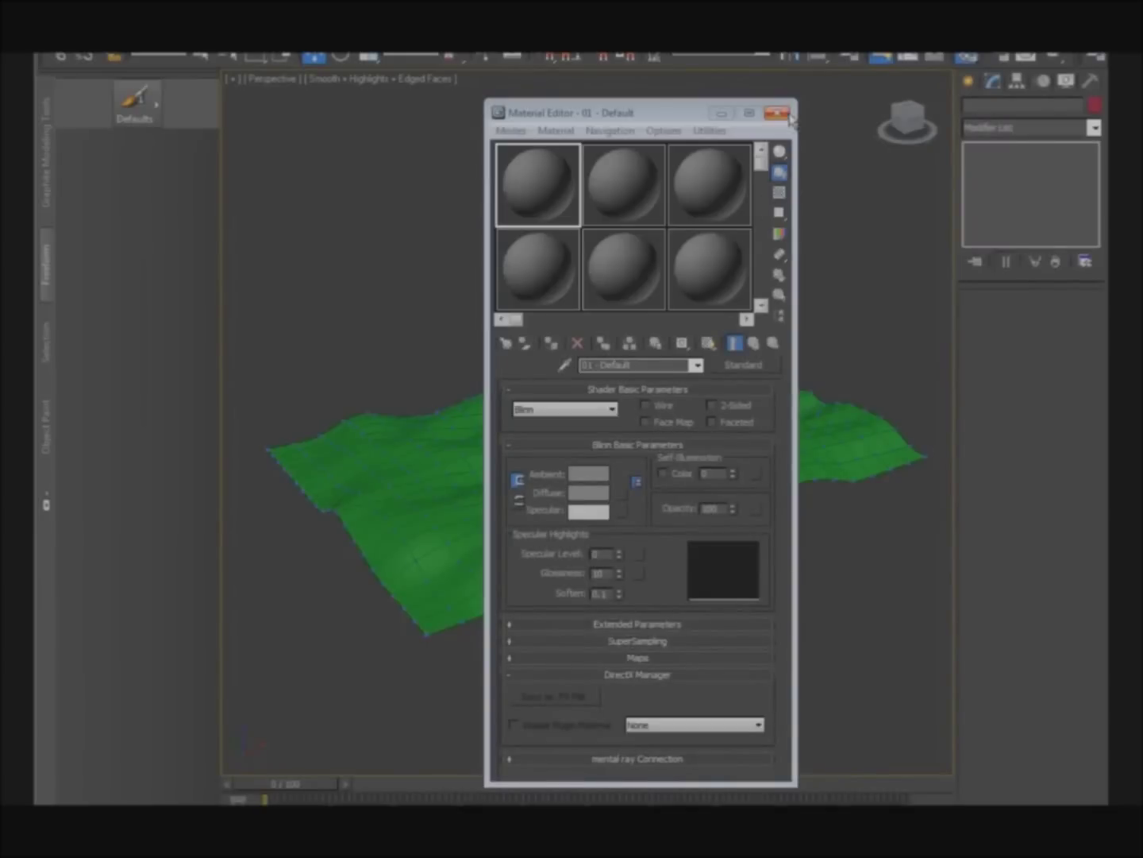
click(777, 113)
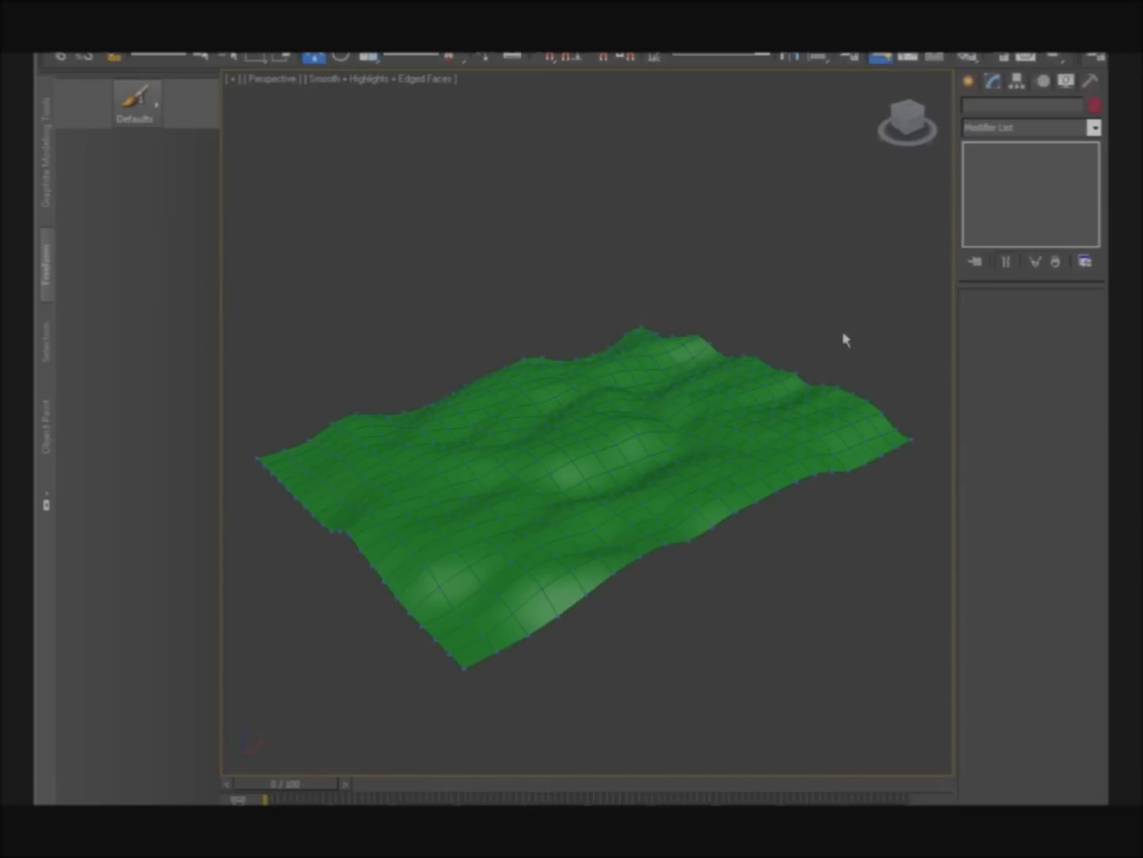
- Orbit, zoom and pan the Perspective view to look down on the terrain's bumps
mouse_move(639, 432)
alt+middle_down()
mouse_move(560, 464)
mouse_move(628, 437)
mouse_move(515, 454)
mouse_move(546, 431)
mouse_move(628, 425)
alt+middle_up()
scroll(597, 444, up, 2)
scroll(599, 463, up, 2)
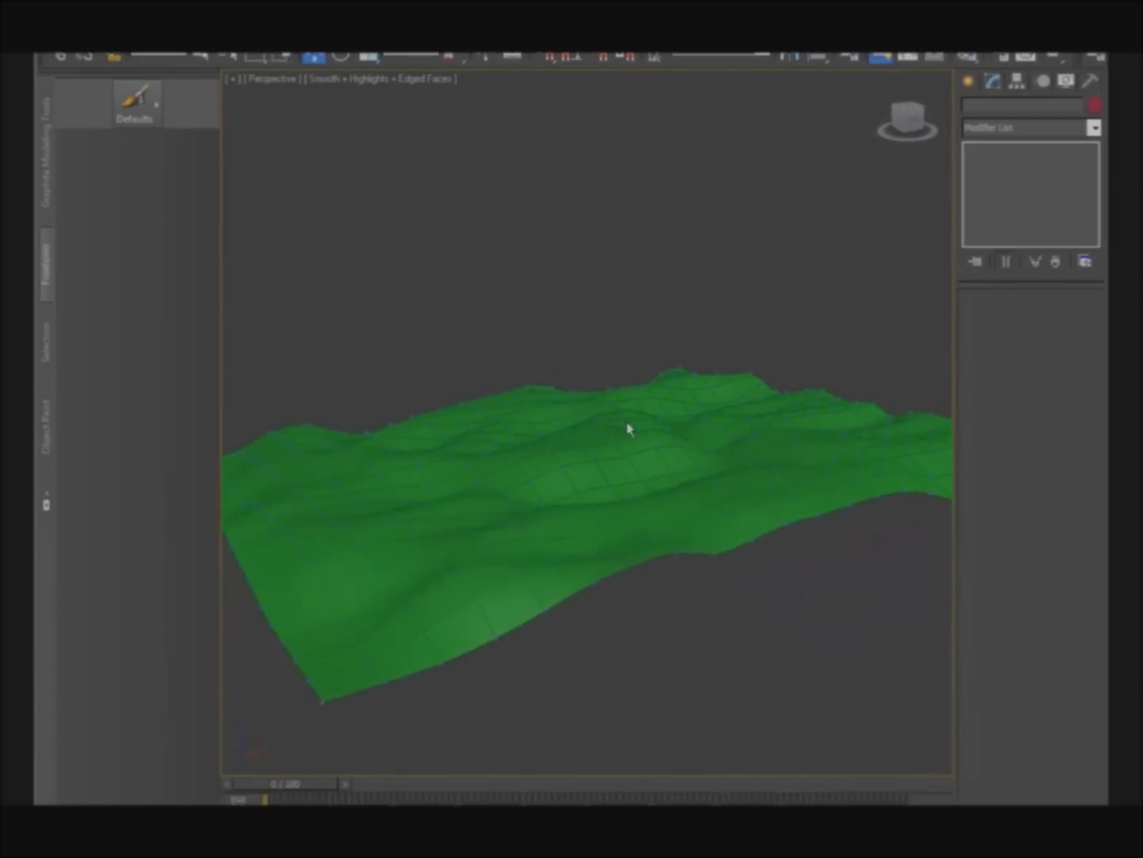
scroll(572, 425, down, 1)
scroll(592, 445, down, 1)
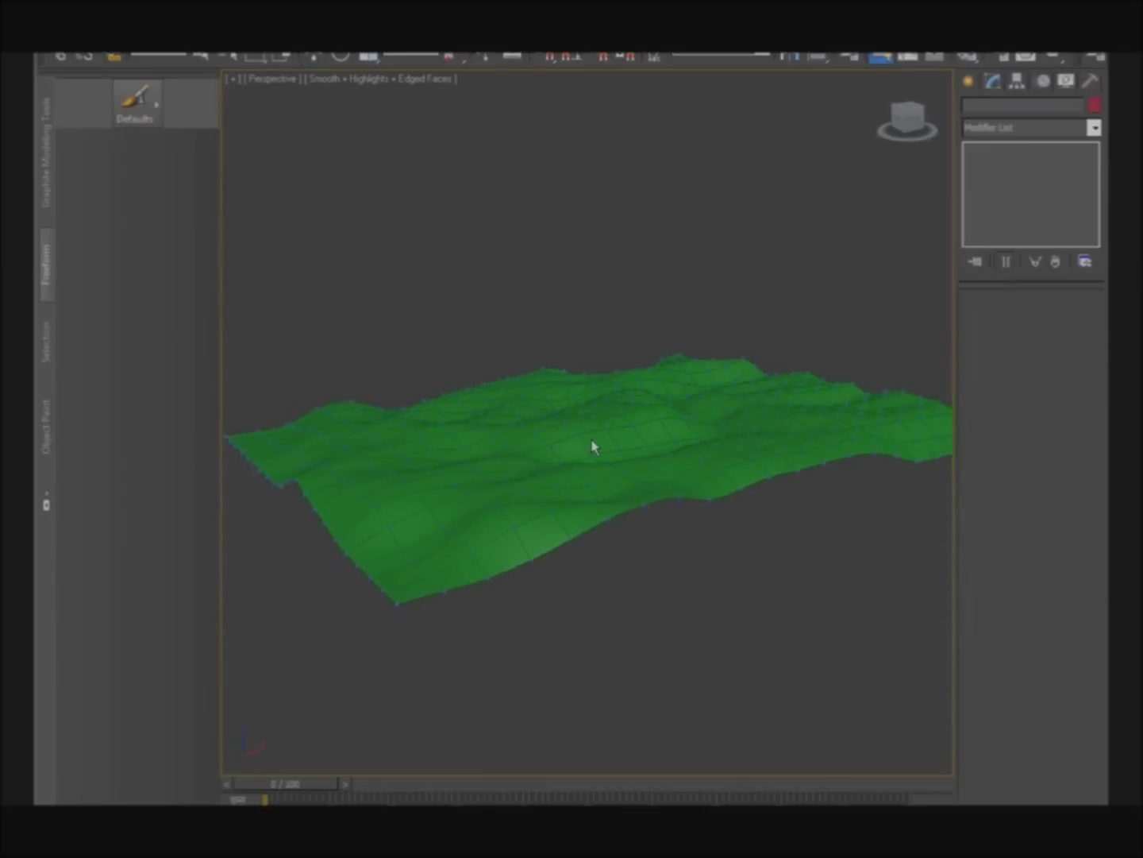
mouse_move(600, 451)
alt+middle_down()
mouse_move(595, 462)
mouse_move(576, 461)
alt+middle_up()
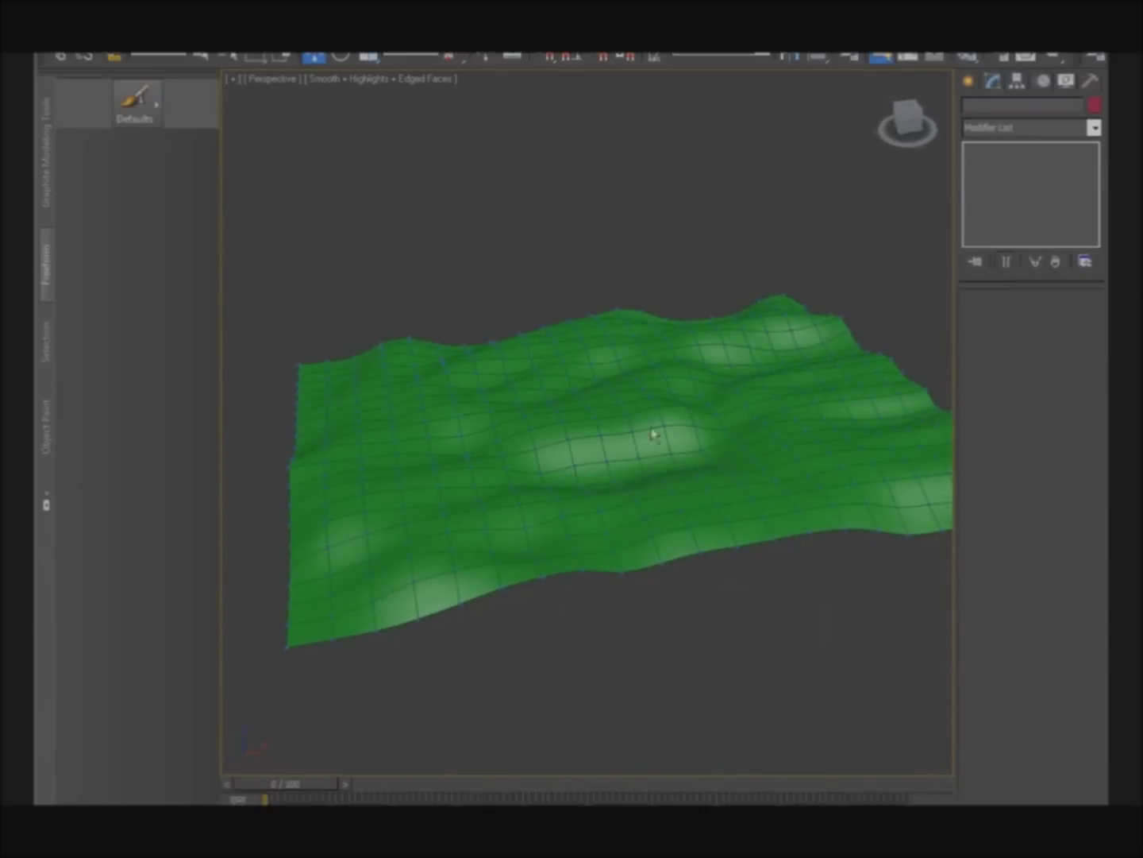
middle_drag(679, 452, 653, 453)
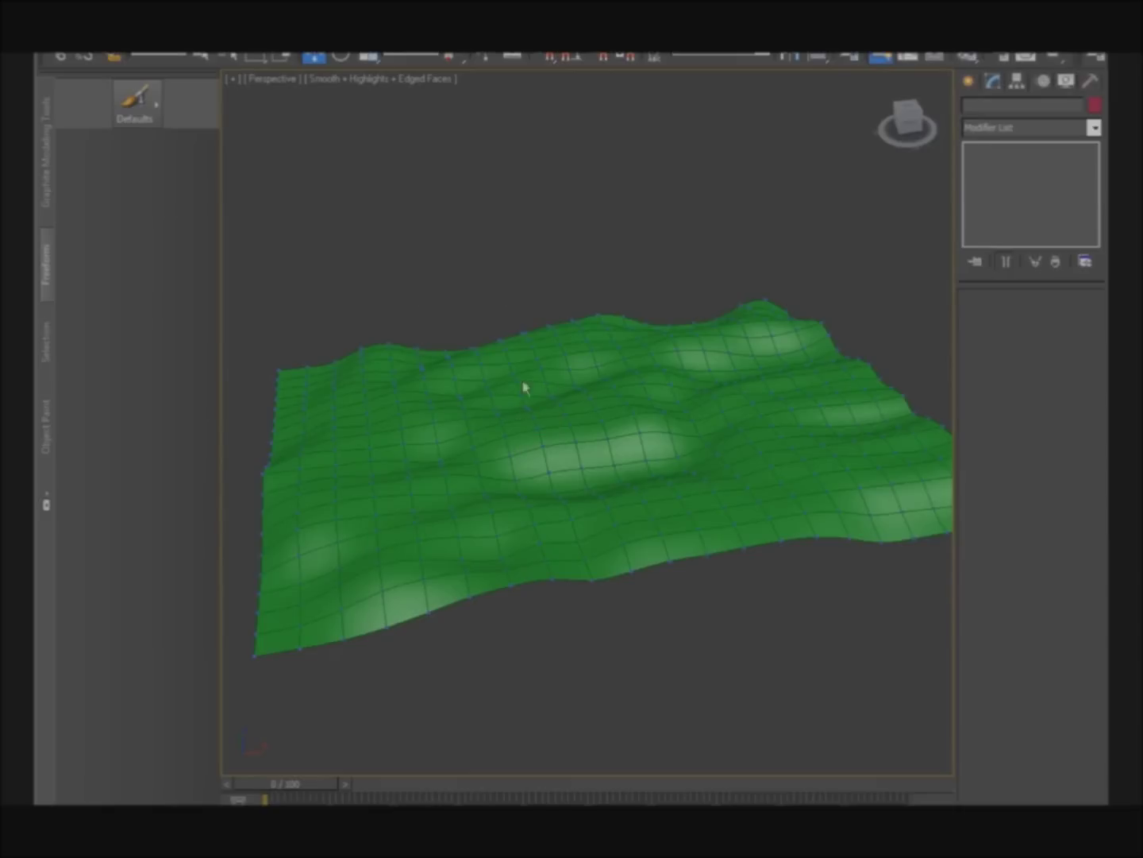
- Pan and orbit to an oblique view, then select the terrain plane Plane001
mouse_move(577, 447)
middle_down()
mouse_move(607, 421)
mouse_move(603, 452)
mouse_move(625, 454)
mouse_move(605, 433)
middle_up()
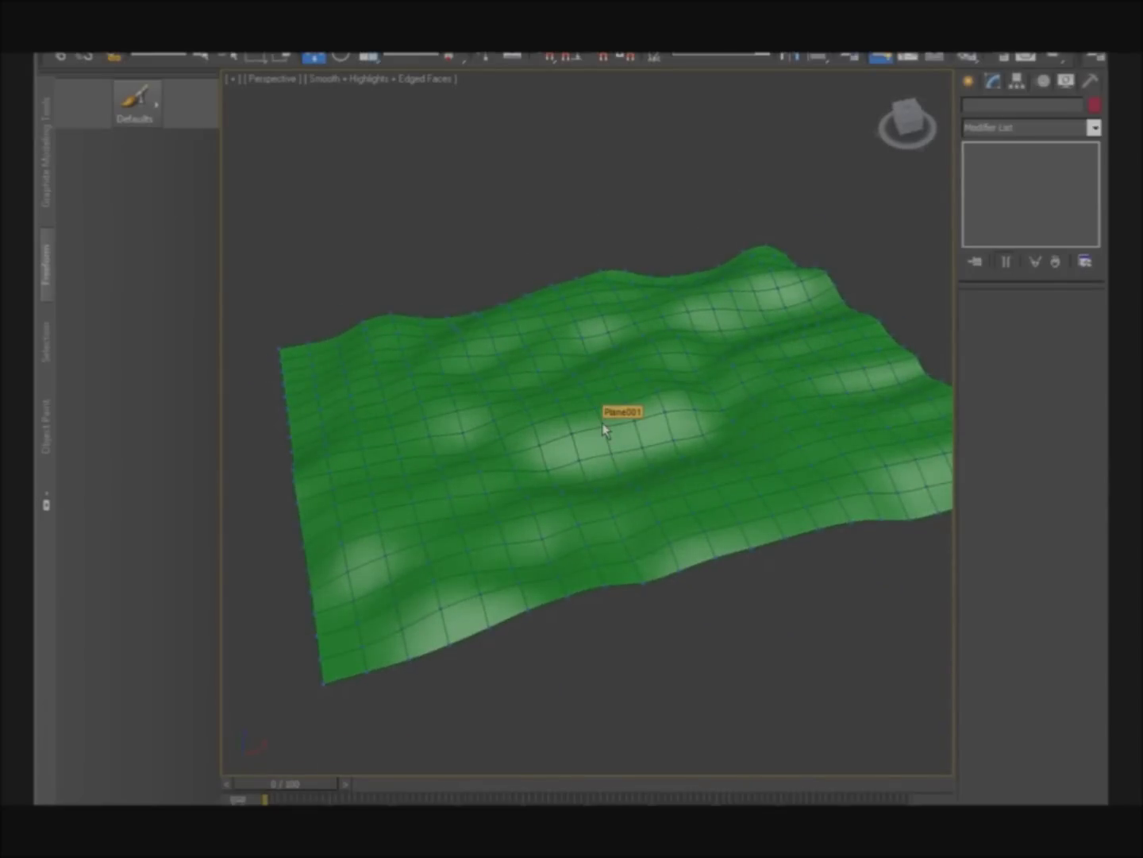
mouse_move(643, 378)
alt+middle_down()
mouse_move(531, 420)
mouse_move(607, 482)
mouse_move(628, 449)
alt+middle_up()
click(591, 446)
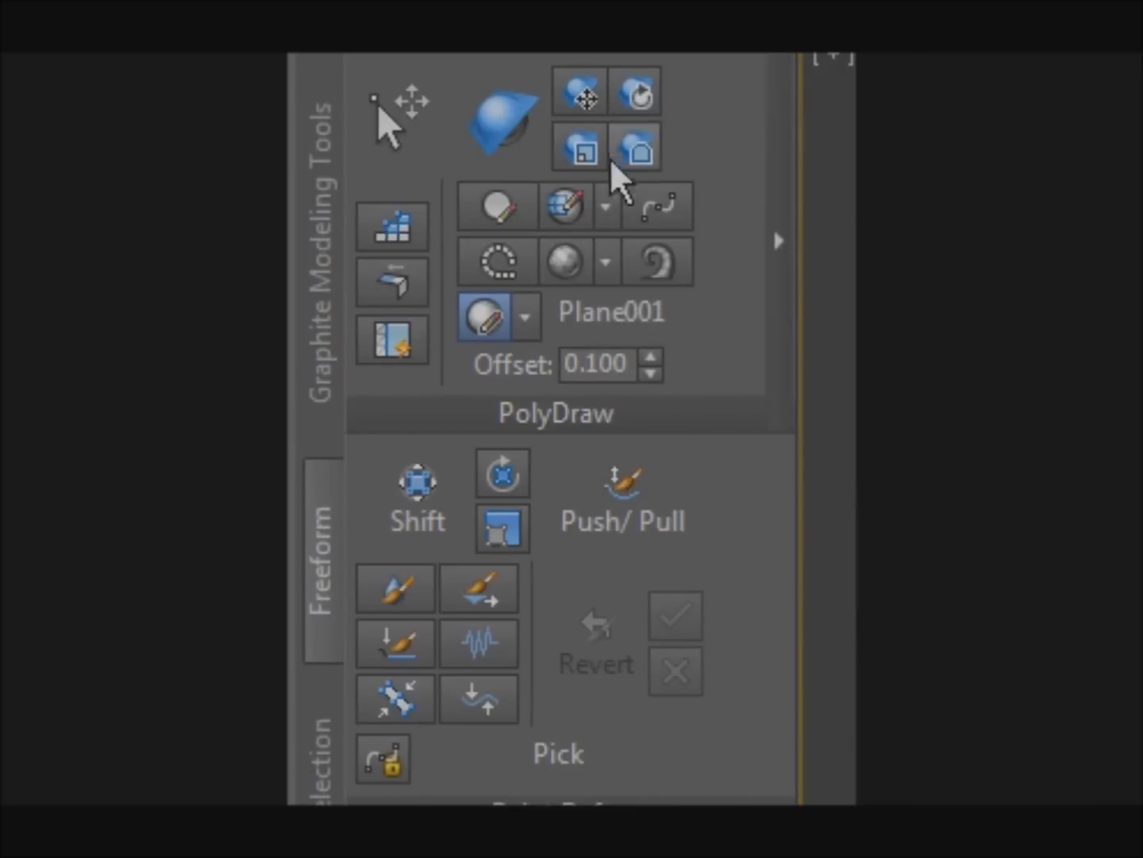
- Set PolyDraw's Draw On option to Selection so strokes land on Plane001
click(515, 325)
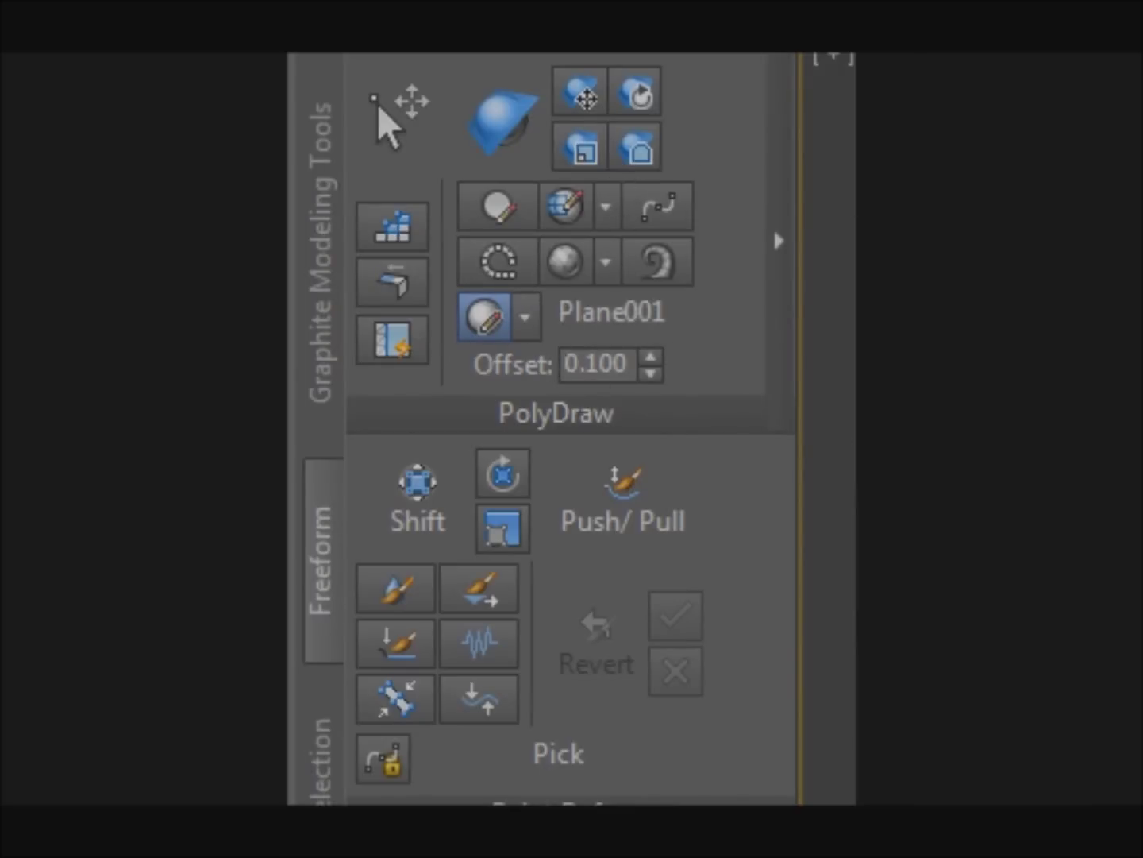
click(527, 317)
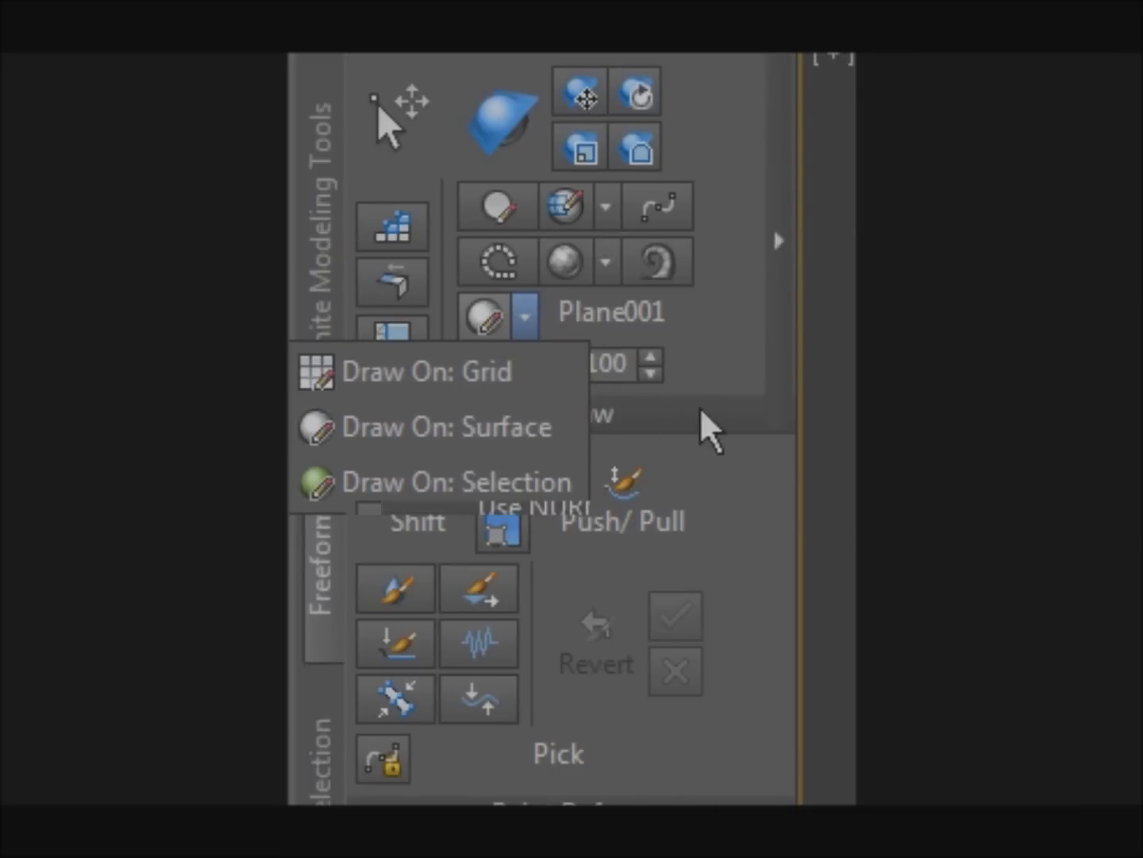
click(561, 500)
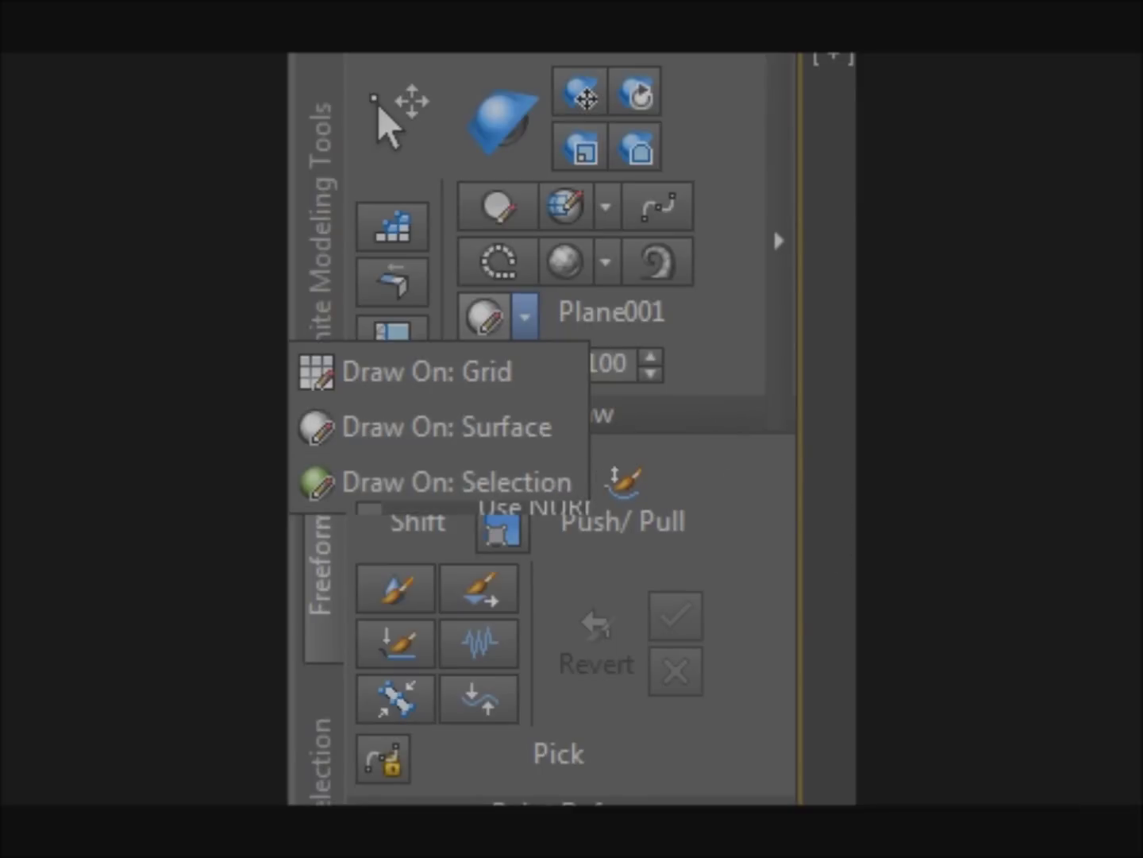